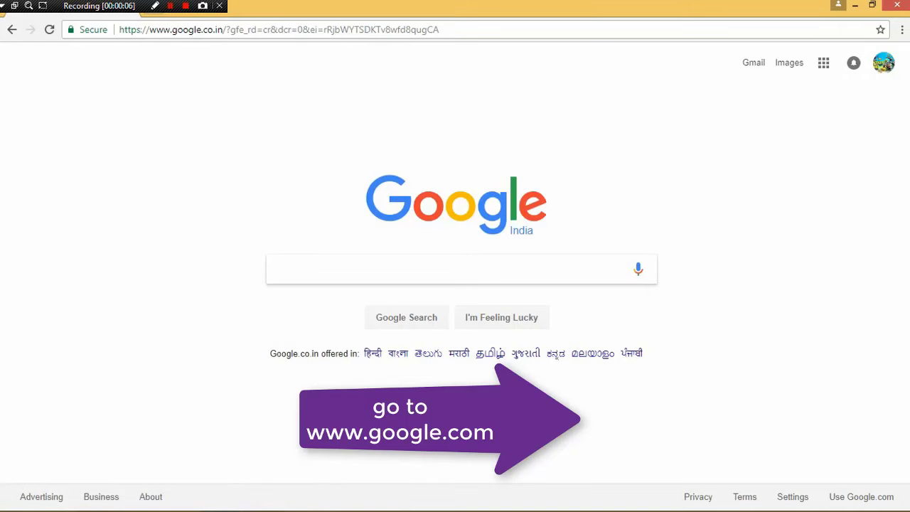
# Search Google for 'grass valley' by picking the suggestion after typing 'grassva'.
pyautogui.write('gras')
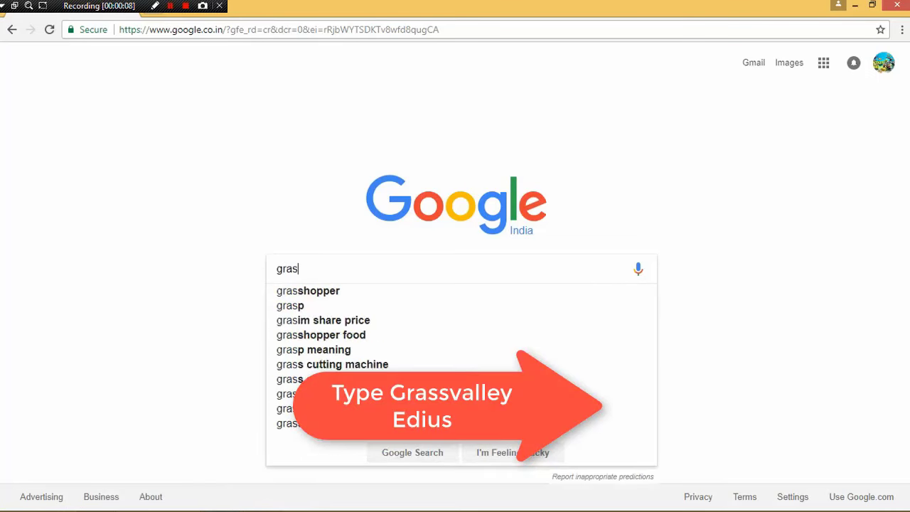
pyautogui.write('sva')
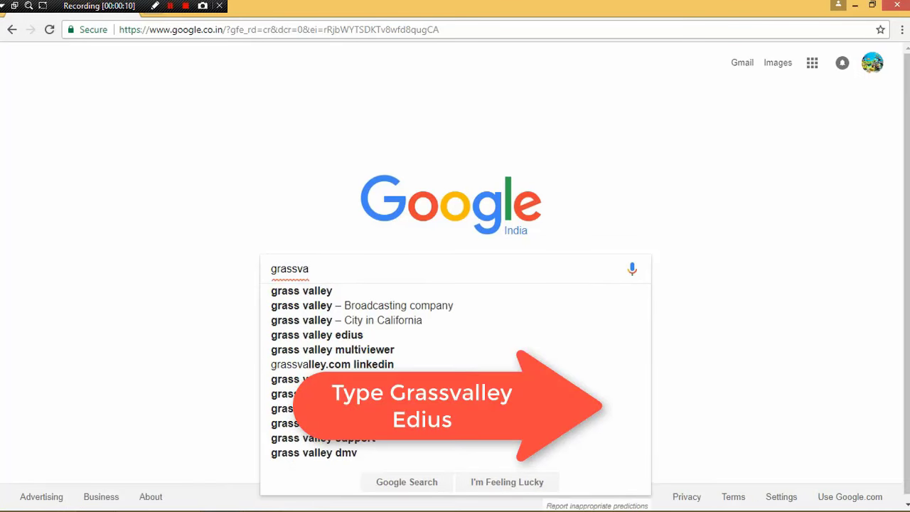
pyautogui.click(302, 291)
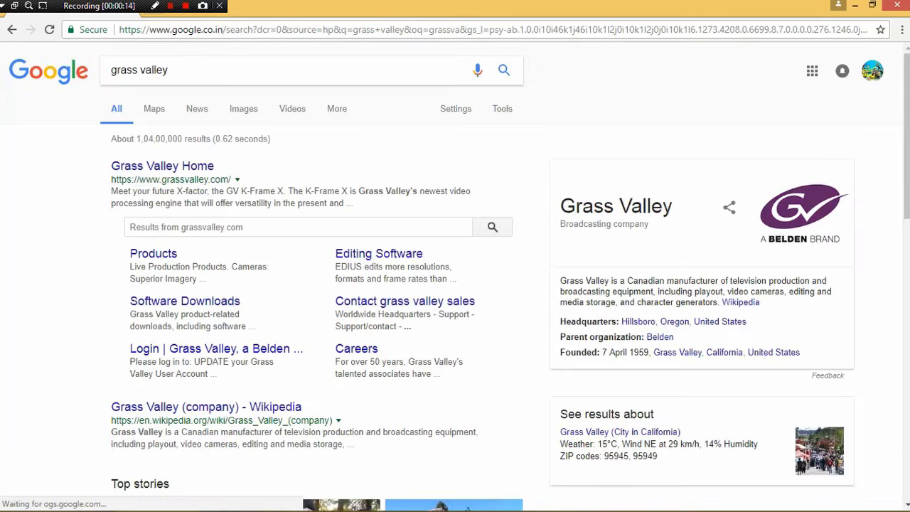
# Open the Grass Valley Home result and scroll through the home page, then back to the top.
pyautogui.click(162, 166)
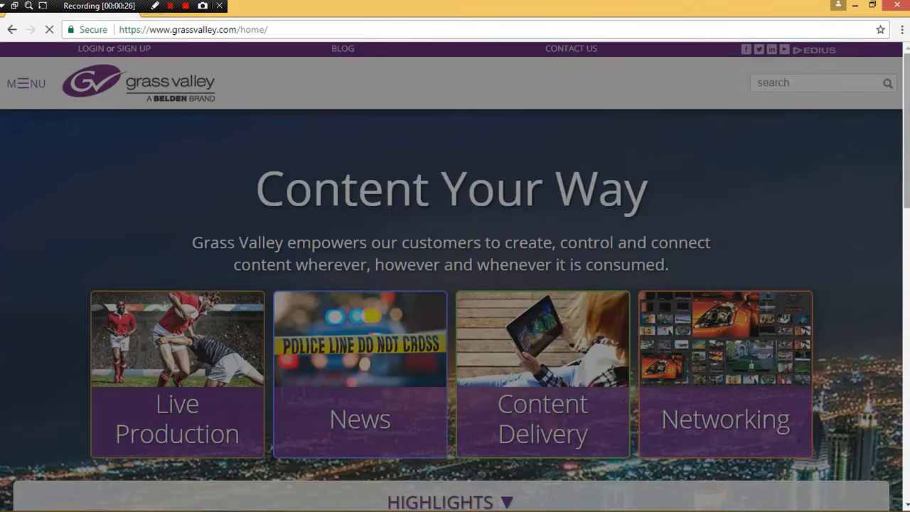
pyautogui.scroll(-2, 455, 284)
pyautogui.scroll(-2, 455, 284)
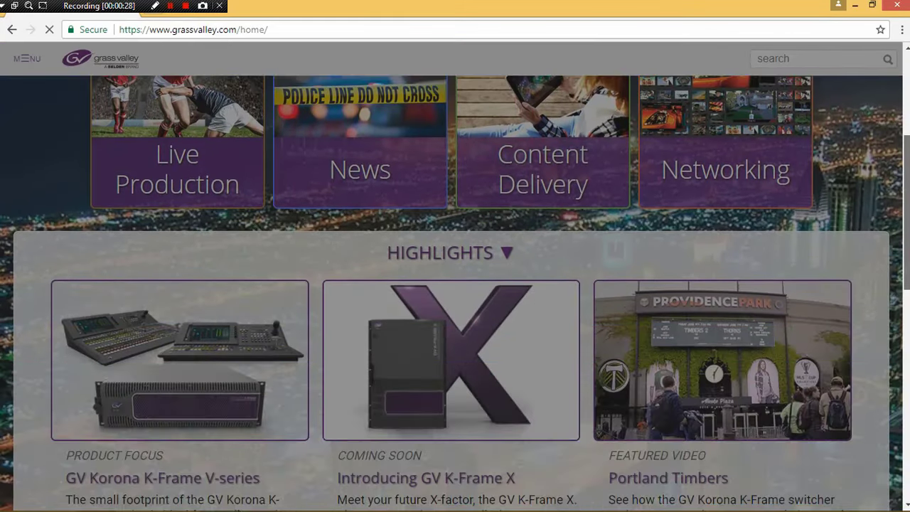
pyautogui.scroll(-2, 455, 284)
pyautogui.scroll(-2, 455, 285)
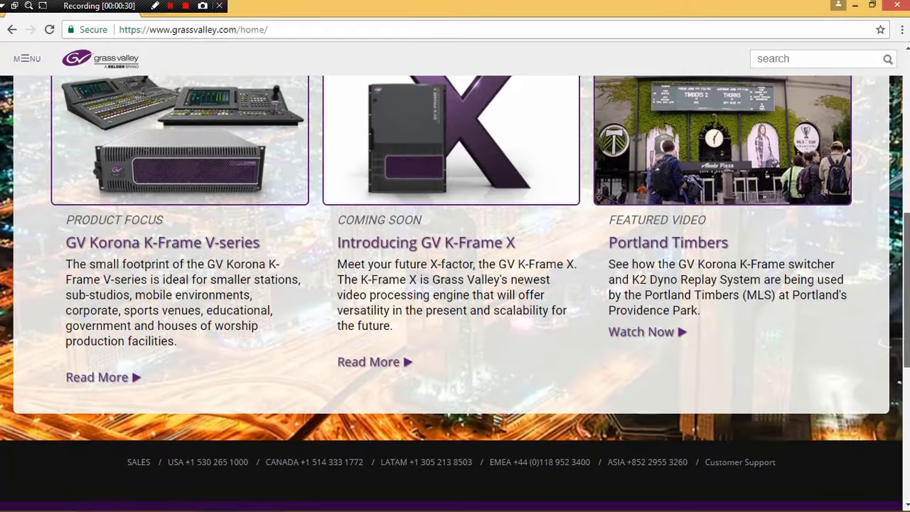
pyautogui.scroll(-1, 455, 285)
pyautogui.scroll(-2, 456, 285)
pyautogui.scroll(-1, 456, 285)
pyautogui.scroll(-2, 455, 284)
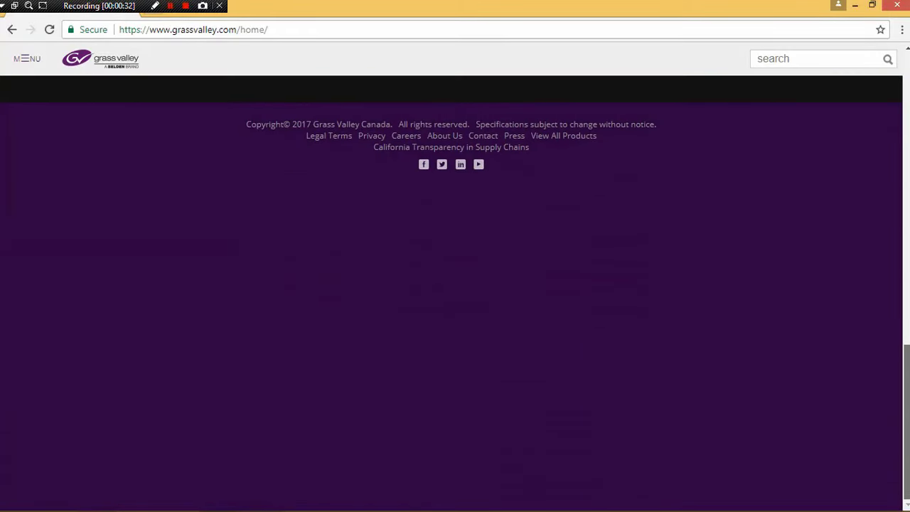
pyautogui.scroll(2, 455, 284)
pyautogui.scroll(1, 455, 284)
pyautogui.scroll(1, 456, 284)
pyautogui.scroll(2, 455, 285)
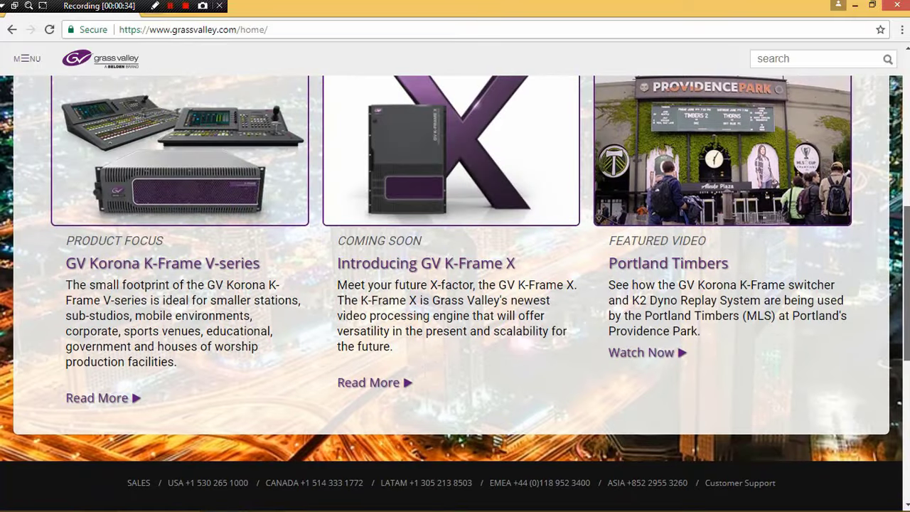
pyautogui.scroll(1, 455, 284)
pyautogui.scroll(1, 456, 285)
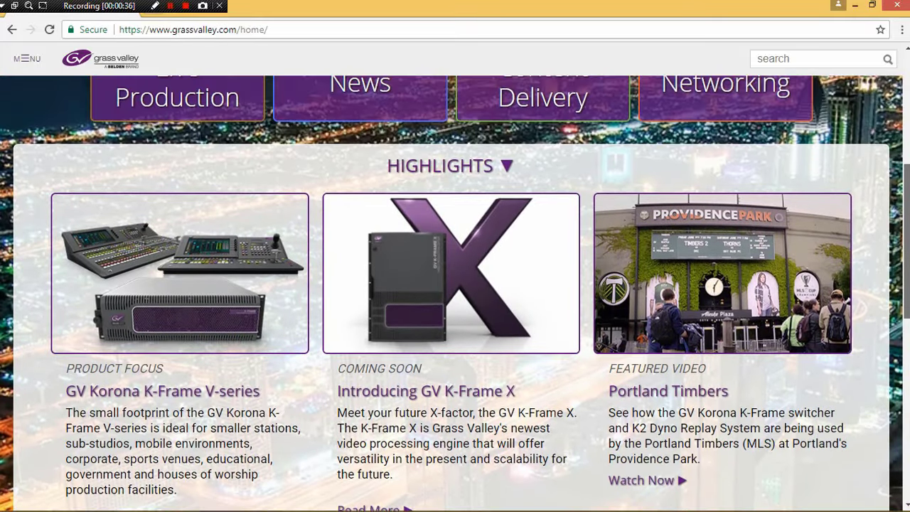
pyautogui.scroll(2, 455, 284)
pyautogui.scroll(1, 455, 284)
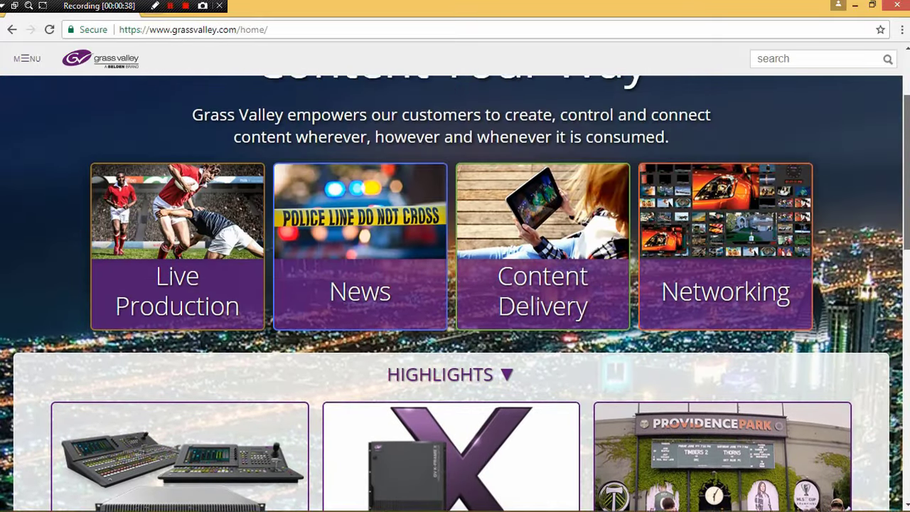
pyautogui.scroll(2, 456, 284)
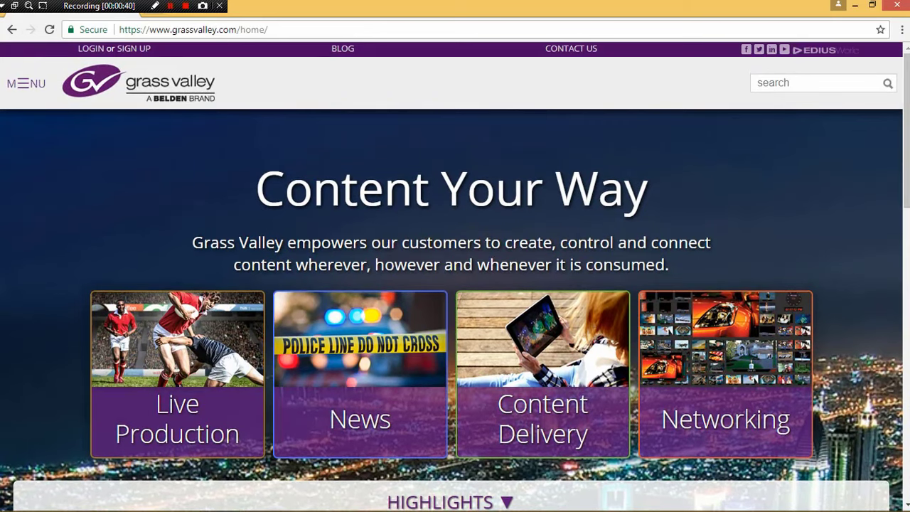
# Search the Grass Valley site for 'edius' and scroll to the EDIUS Pro 8 result.
pyautogui.click(818, 82)
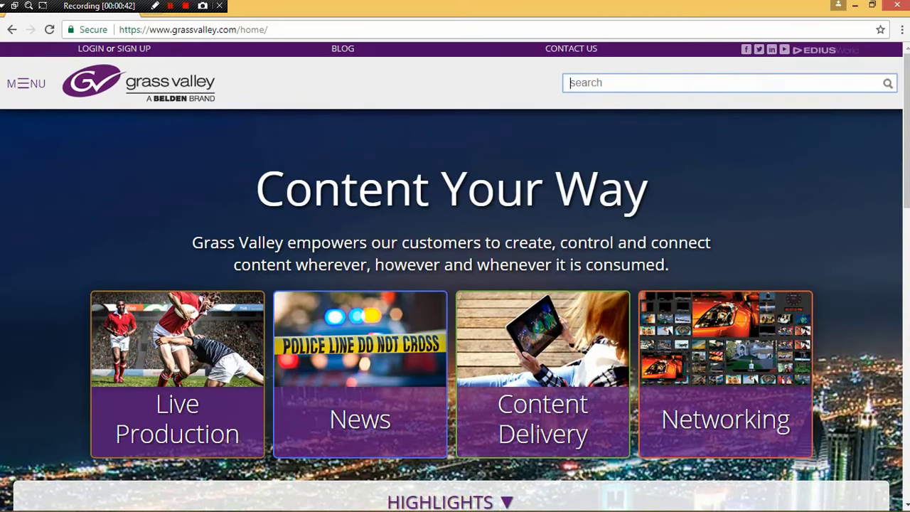
pyautogui.write('ed')
pyautogui.press('Down')
pyautogui.press('Return')
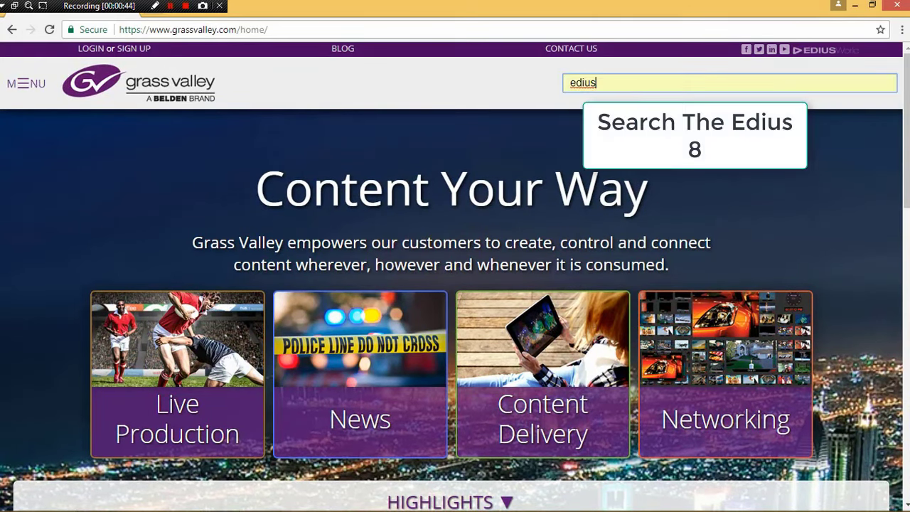
pyautogui.press('Return')
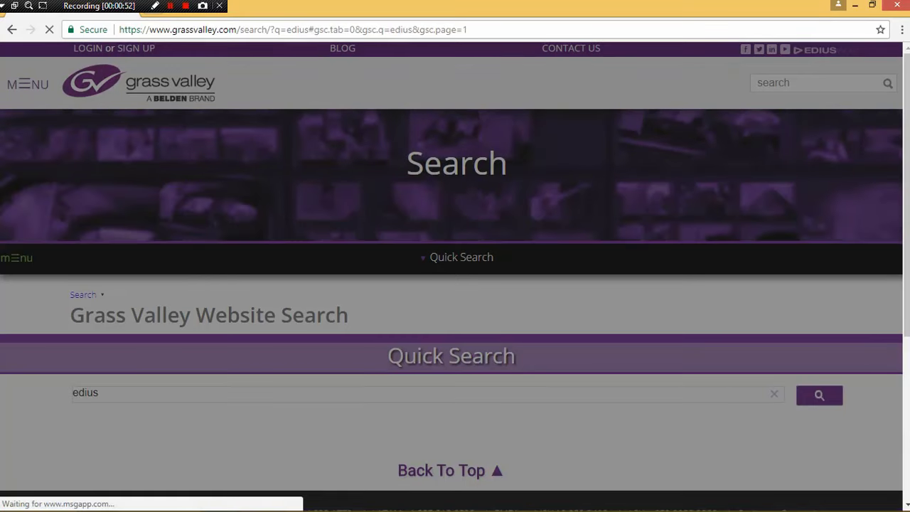
pyautogui.scroll(-1, 456, 285)
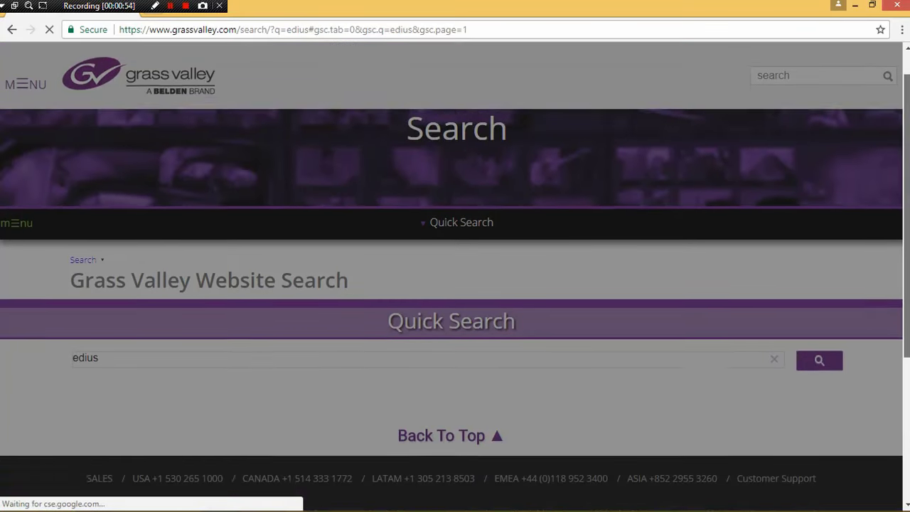
pyautogui.scroll(-2, 455, 284)
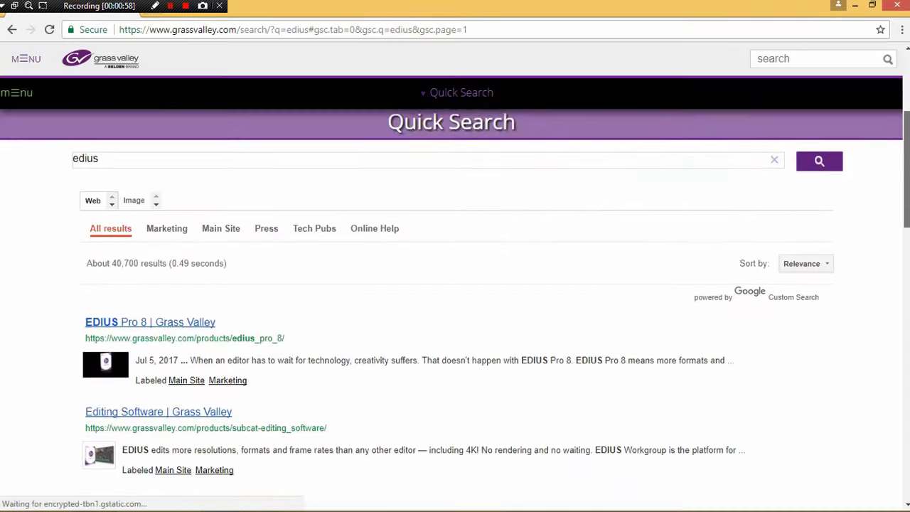
pyautogui.scroll(-2, 456, 277)
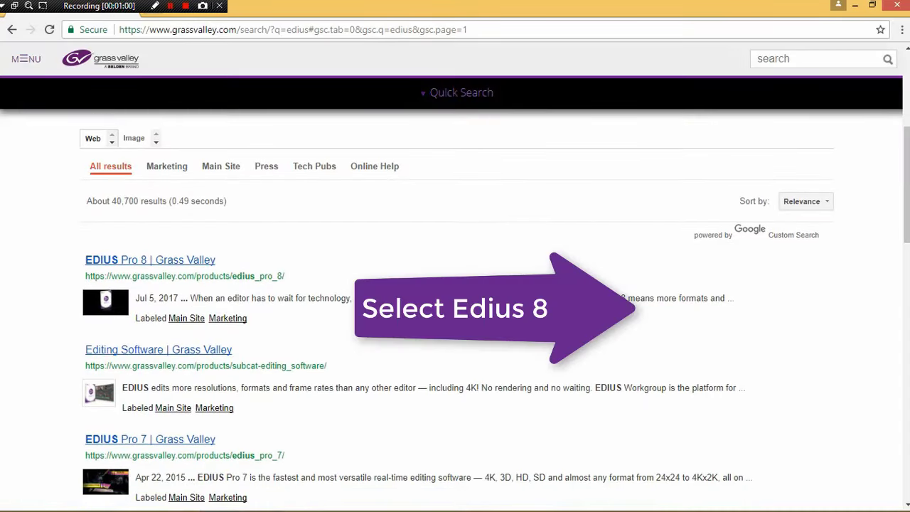
# Open the EDIUS Pro 8 product page and scroll to its Download the Trial section.
pyautogui.click(150, 259)
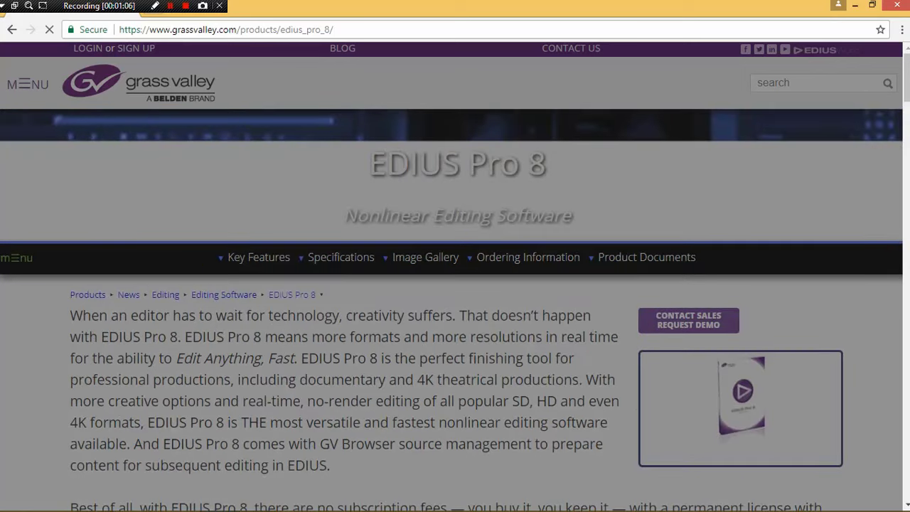
pyautogui.rightClick(508, 266)
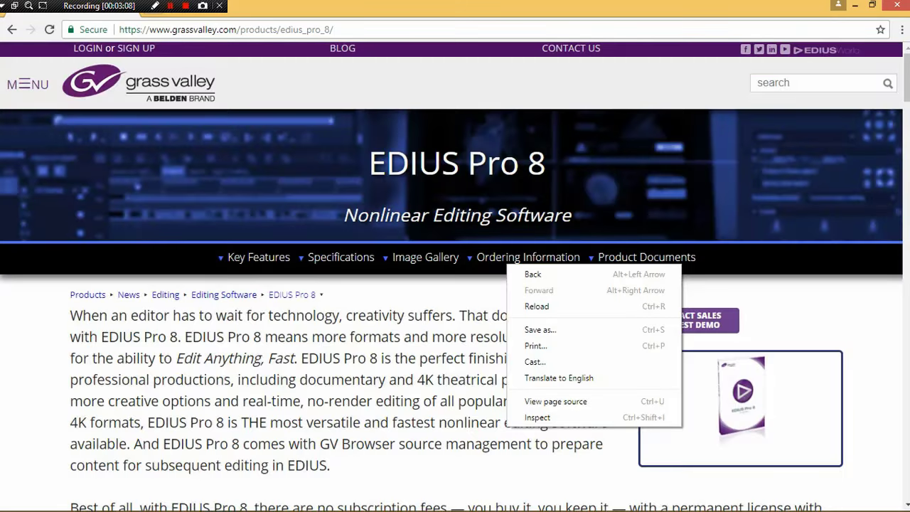
pyautogui.press('Escape')
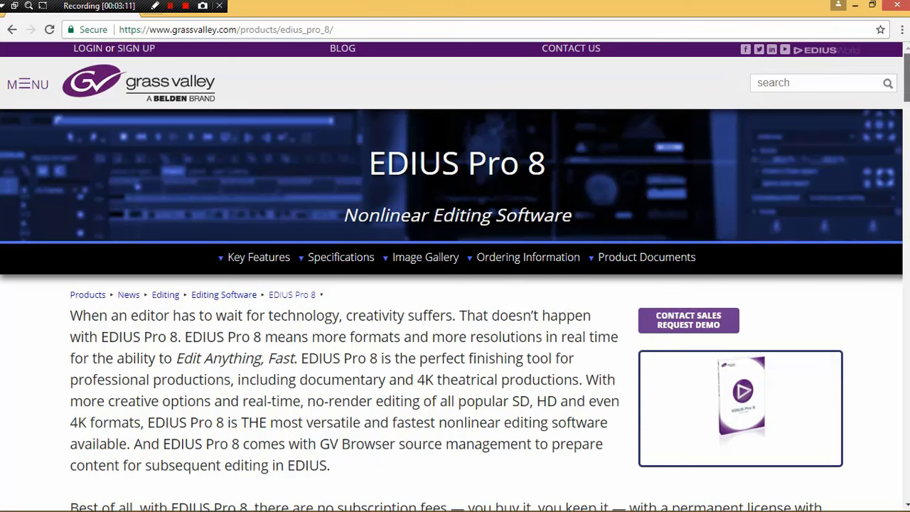
pyautogui.scroll(-5, 455, 285)
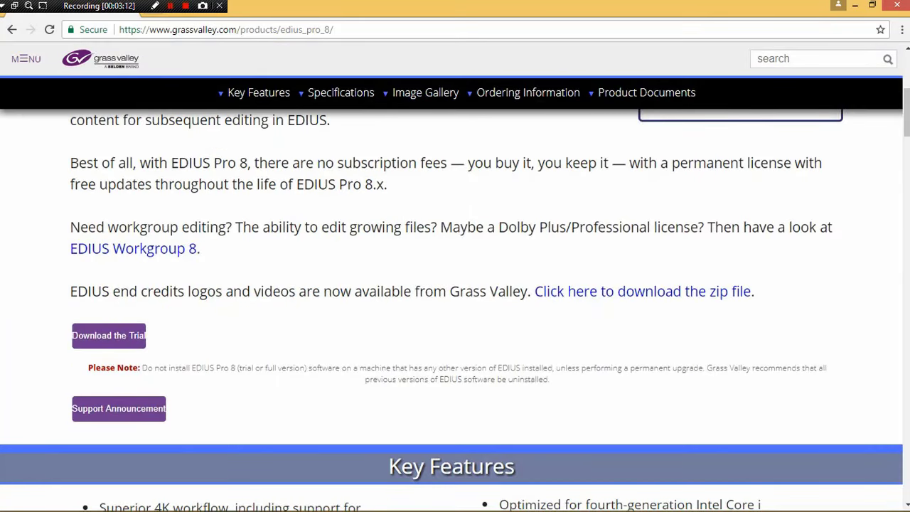
# Open the EDIUS Pro 8 trial page and start downloading the EDIUS 8 setup installer.
pyautogui.click(108, 335)
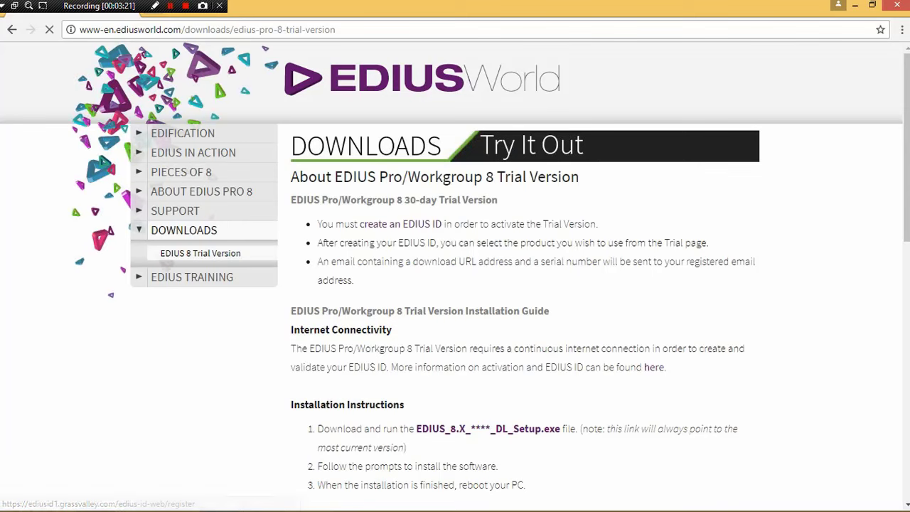
pyautogui.press('super+c')
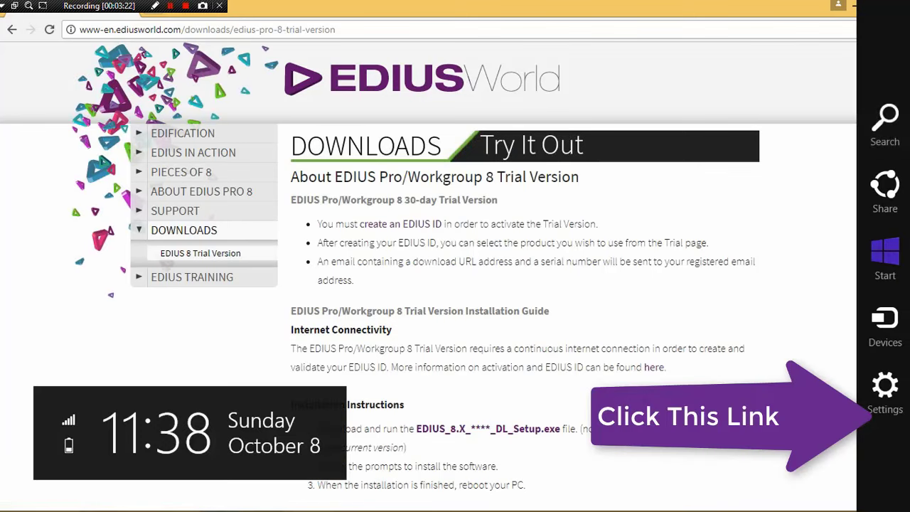
pyautogui.scroll(-3, 455, 273)
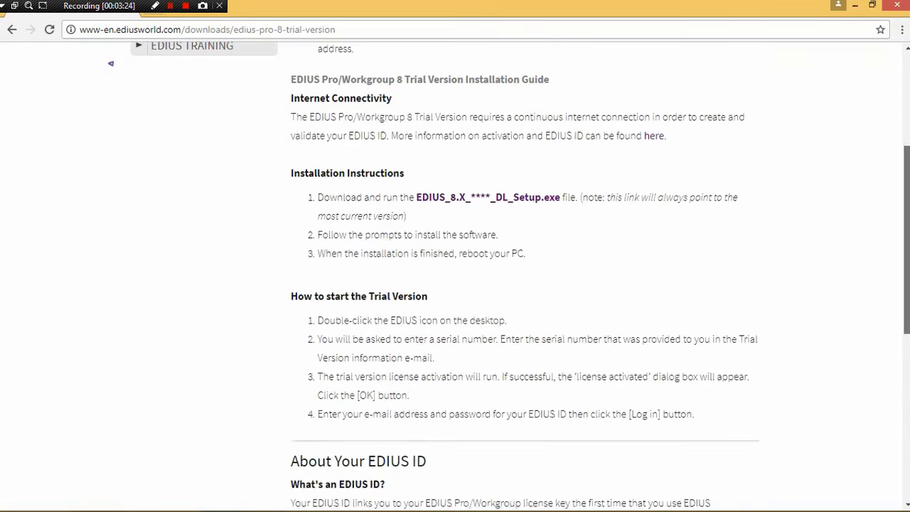
pyautogui.scroll(-4, 508, 276)
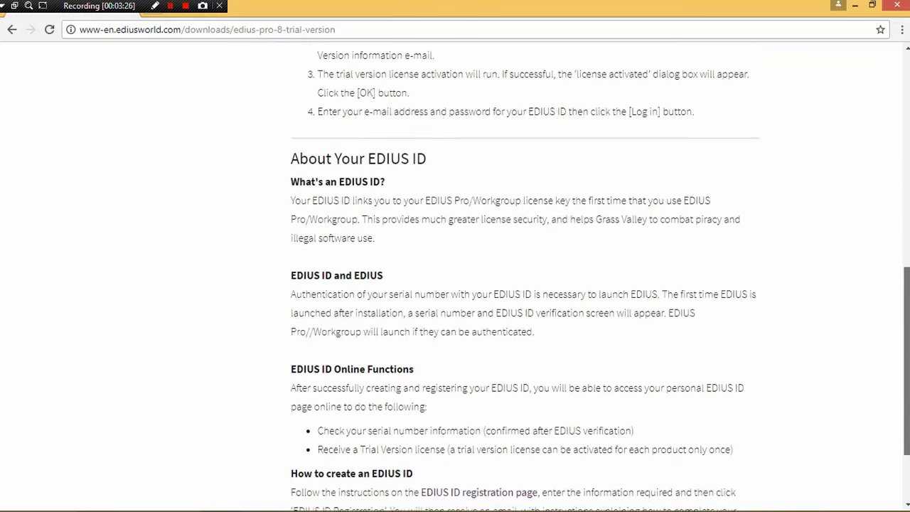
pyautogui.scroll(-2, 455, 284)
pyautogui.scroll(2, 455, 284)
pyautogui.scroll(2, 455, 285)
pyautogui.scroll(3, 455, 285)
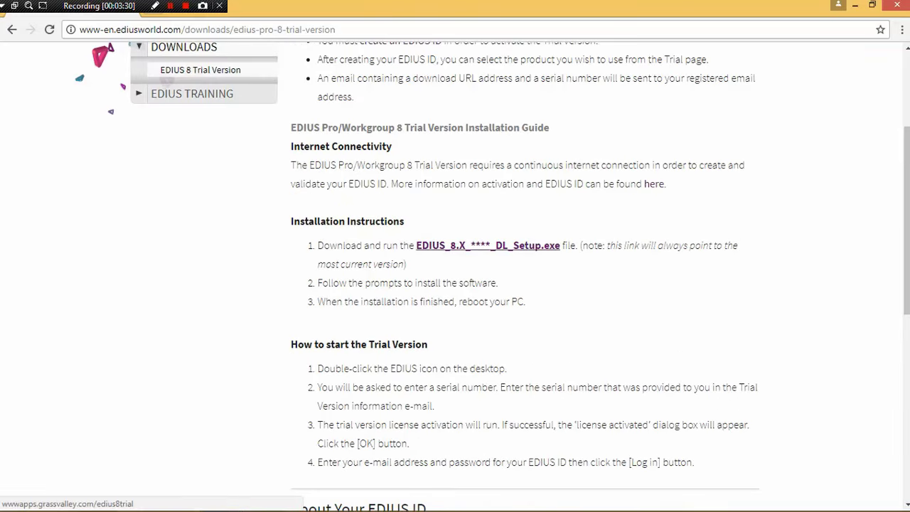
pyautogui.click(488, 245)
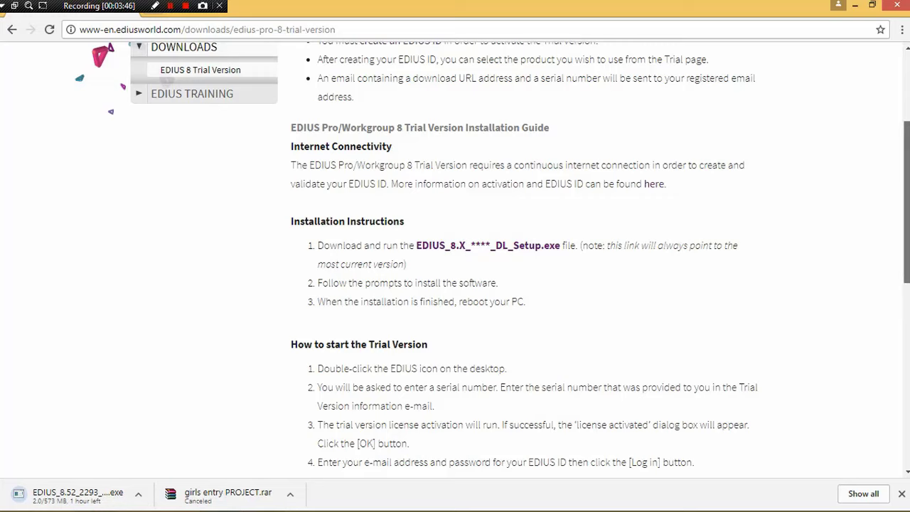
# Scroll through the trial installation guide down to 'How to create an EDIUS ID'.
pyautogui.scroll(1, 491, 270)
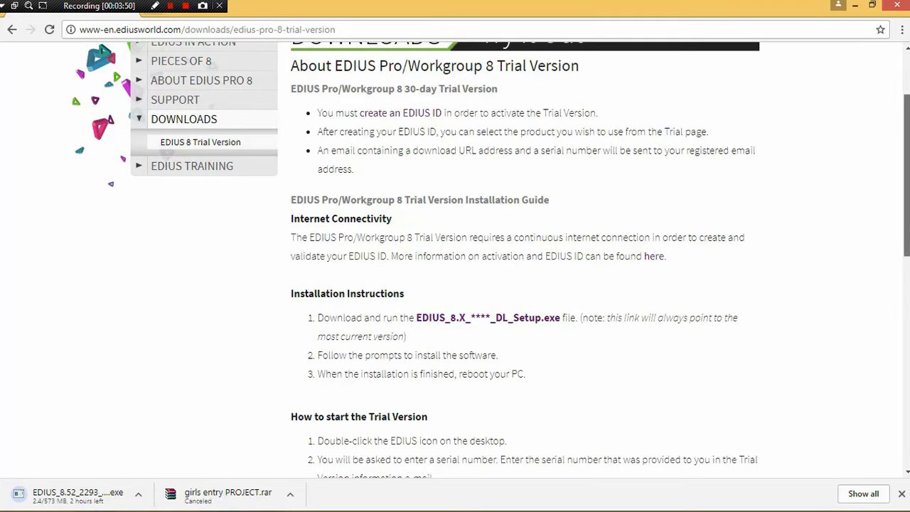
pyautogui.scroll(-1, 491, 259)
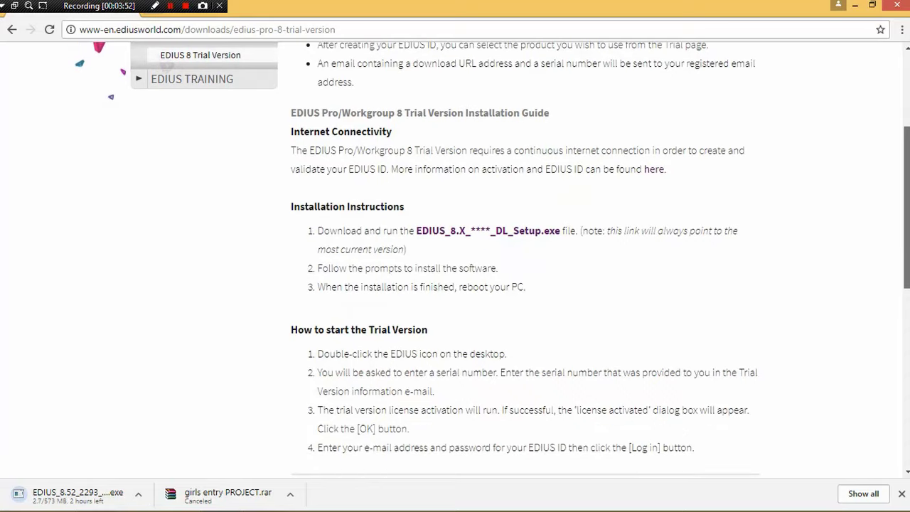
pyautogui.scroll(-1, 491, 259)
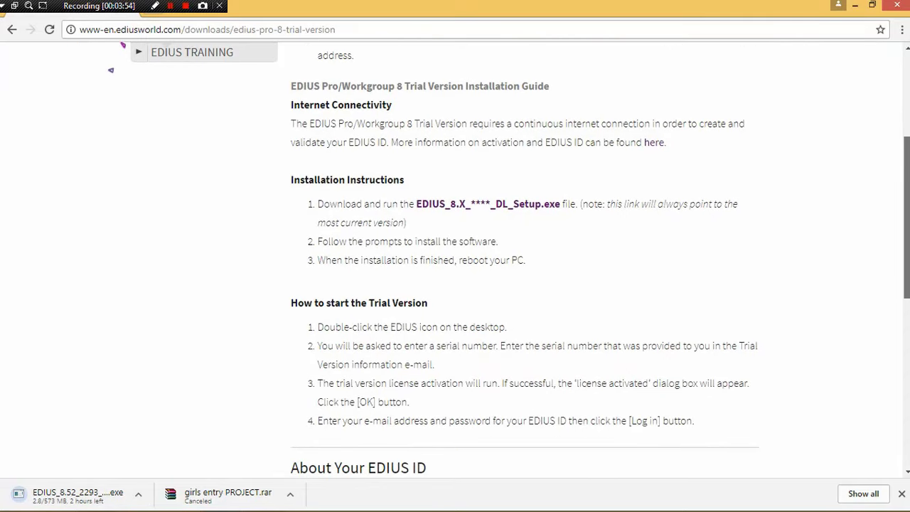
pyautogui.scroll(-1, 491, 259)
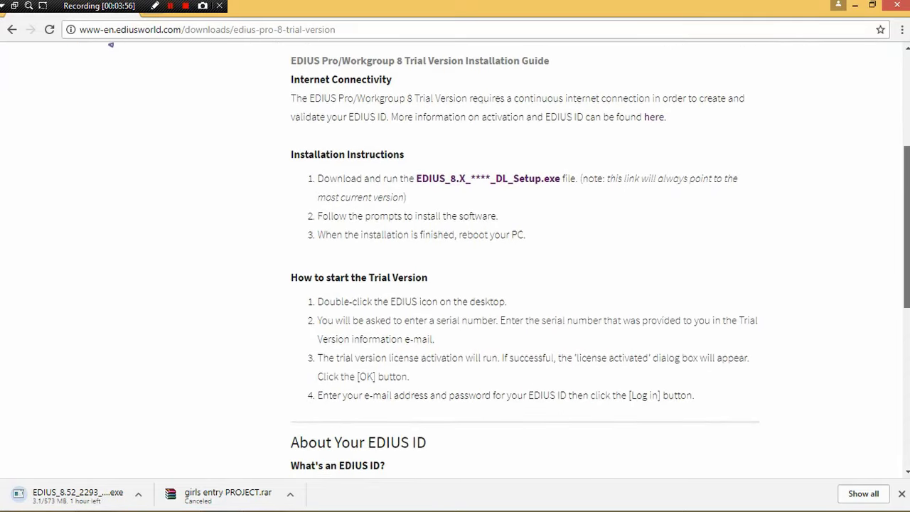
pyautogui.scroll(-1, 491, 259)
pyautogui.scroll(-3, 491, 259)
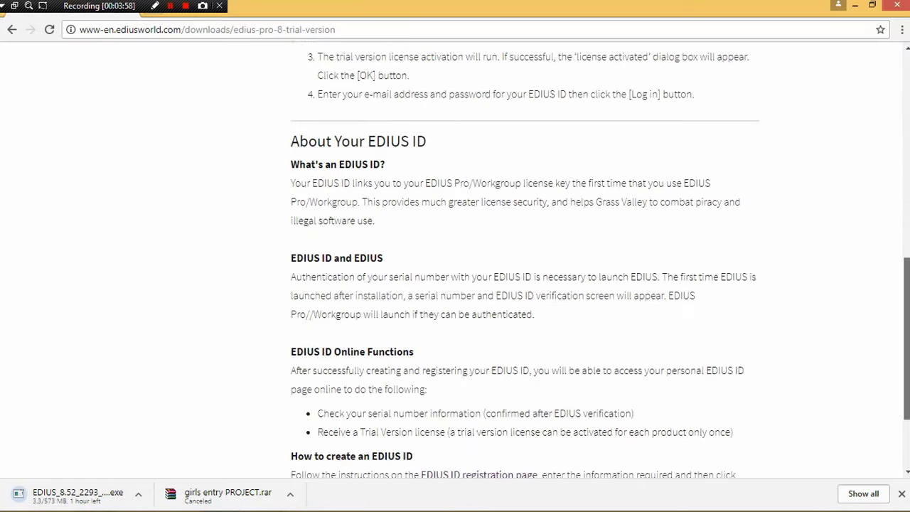
pyautogui.scroll(-1, 491, 259)
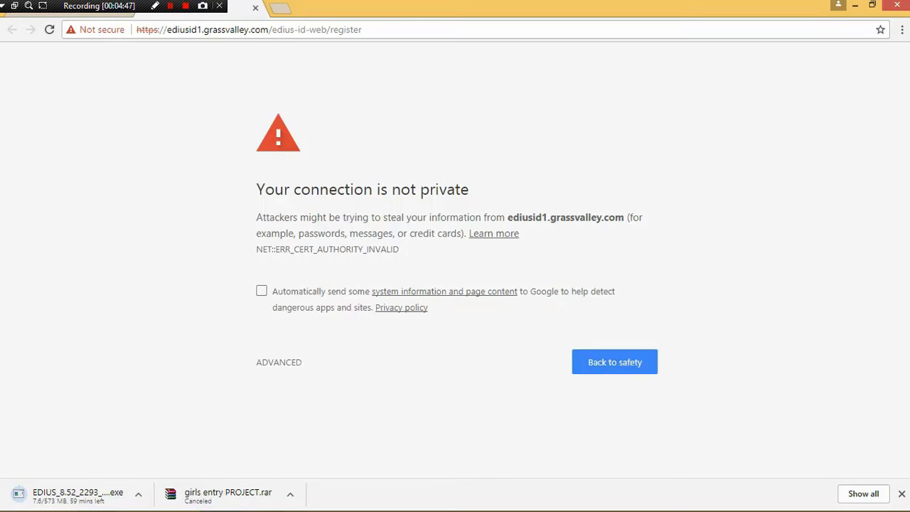
# Proceed past the ediusid1.grassvalley.com certificate warning and scroll the eID login page.
pyautogui.click(279, 362)
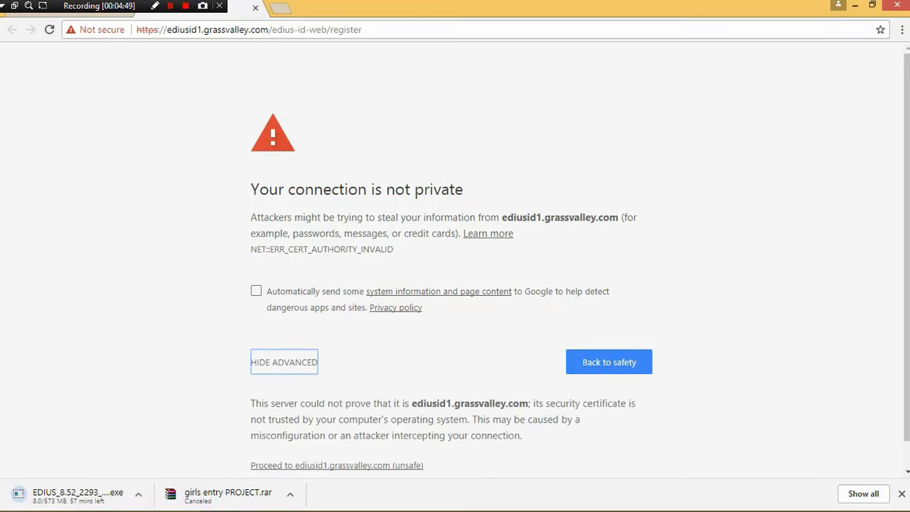
pyautogui.click(337, 465)
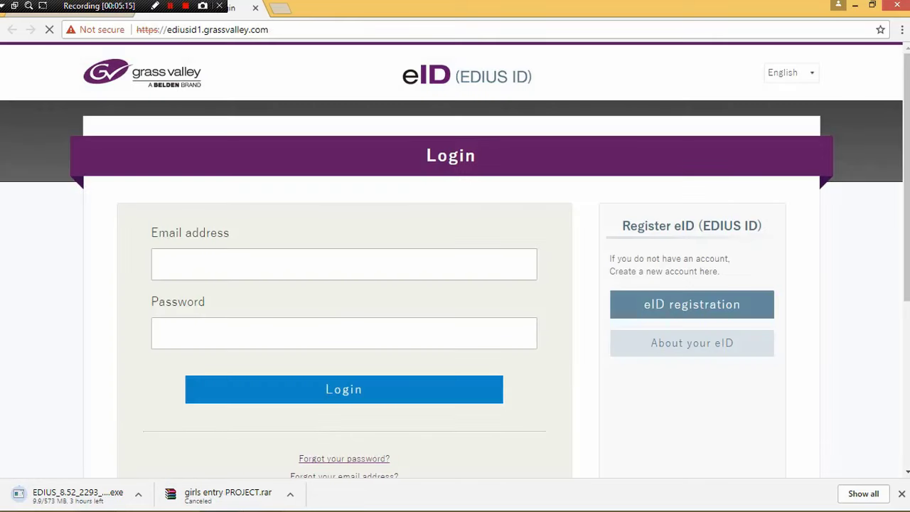
pyautogui.scroll(-3, 455, 259)
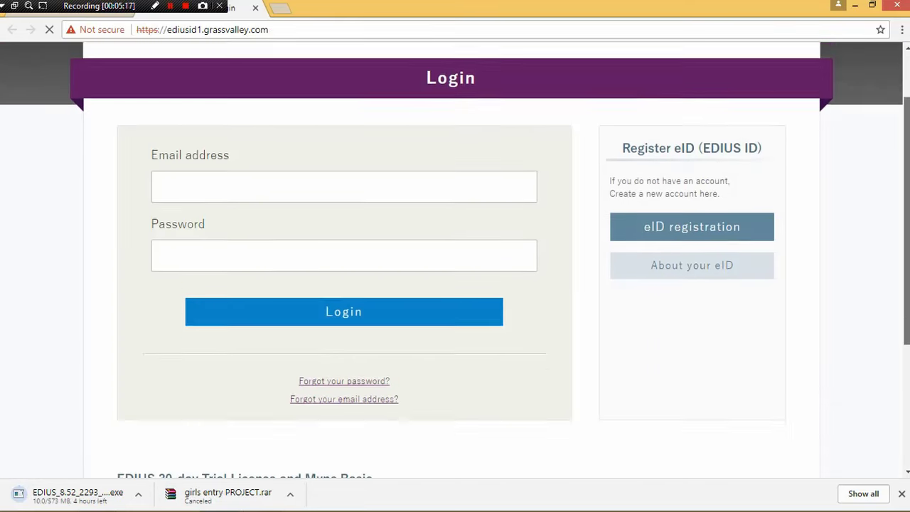
pyautogui.scroll(-3, 456, 260)
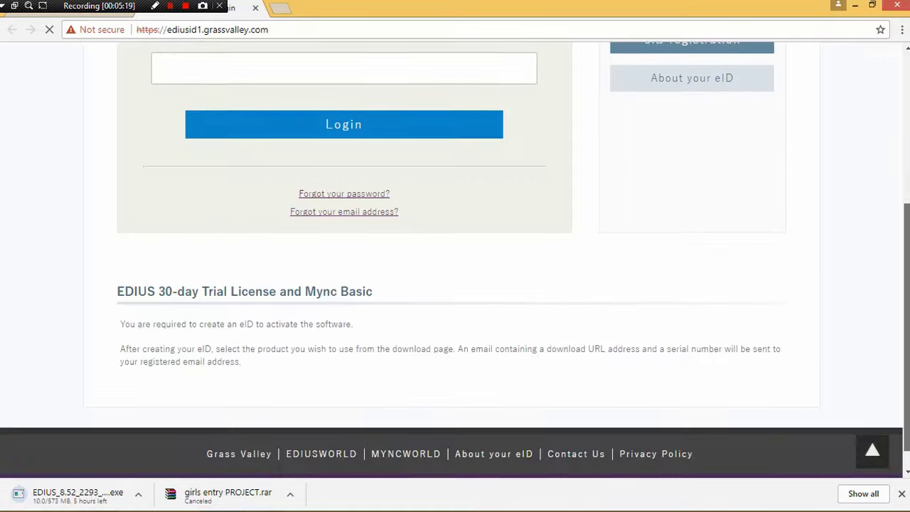
pyautogui.scroll(3, 455, 260)
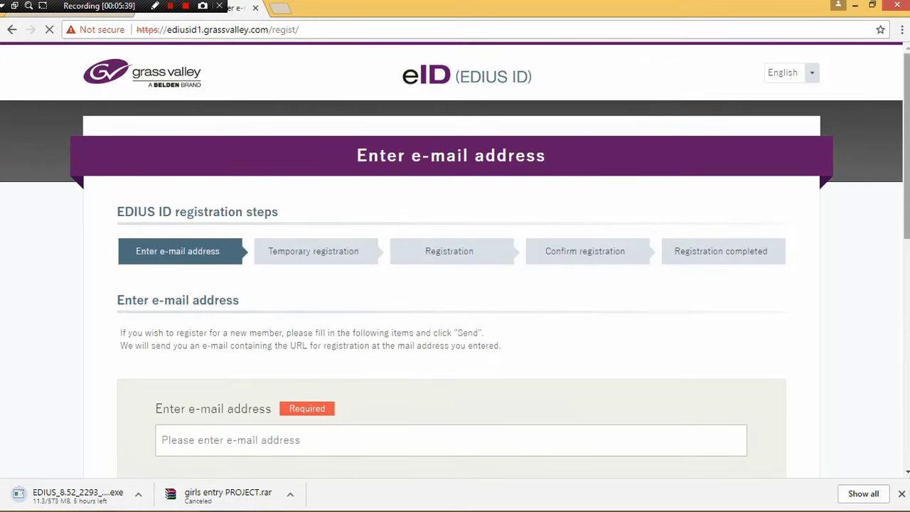
# Scroll to the e-mail field on the Enter e-mail address page and start entering the address.
pyautogui.scroll(-3, 455, 284)
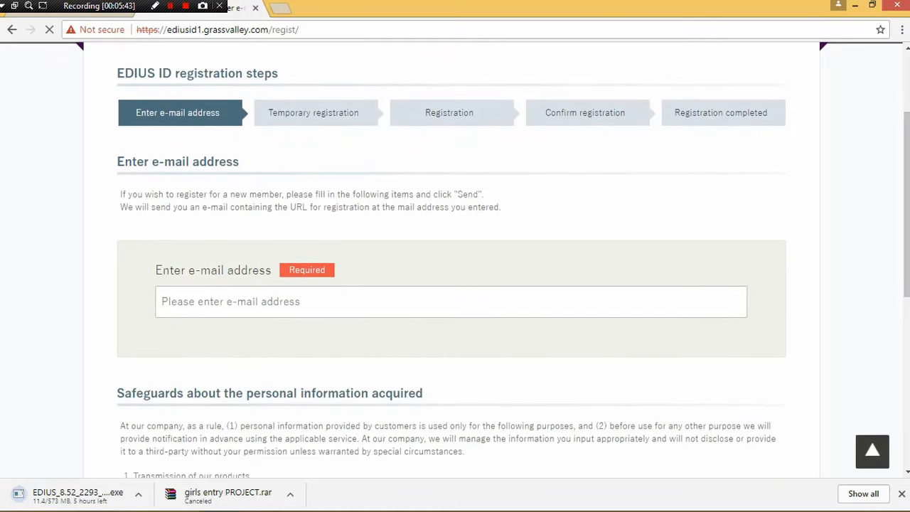
pyautogui.click(162, 301)
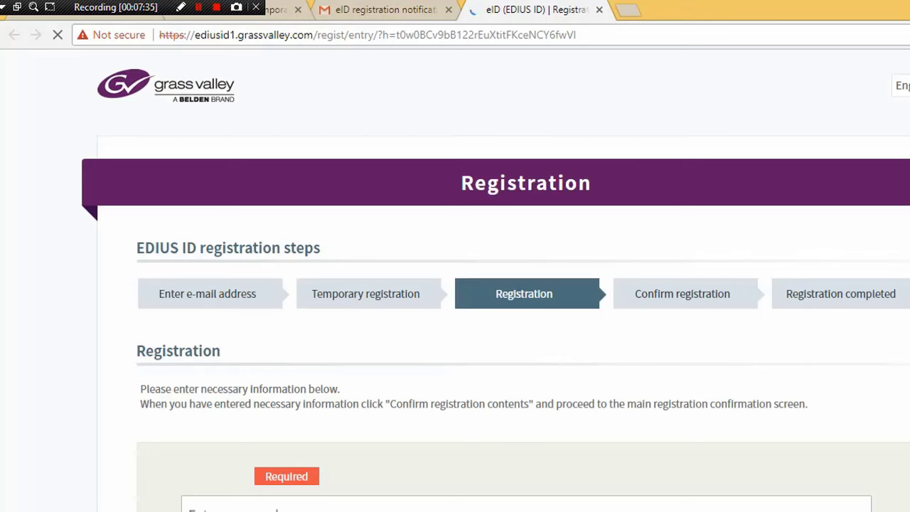
# Enter the new account password, then retype it in the Password (enter again) field.
pyautogui.scroll(-3, 455, 284)
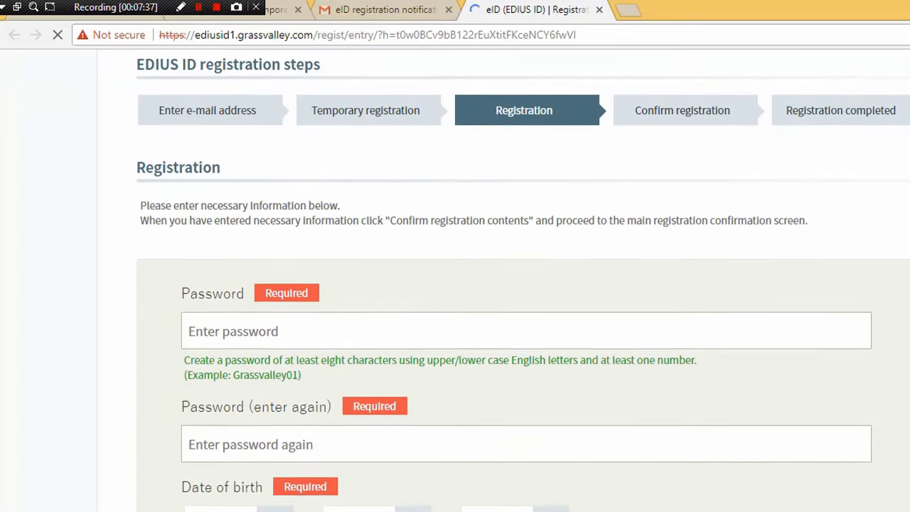
pyautogui.scroll(-1, 455, 285)
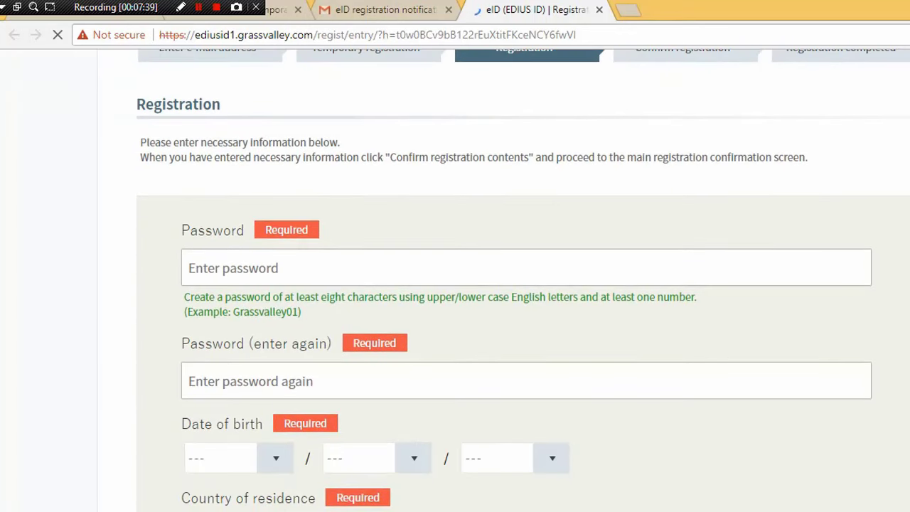
pyautogui.click(355, 268)
pyautogui.write('a')
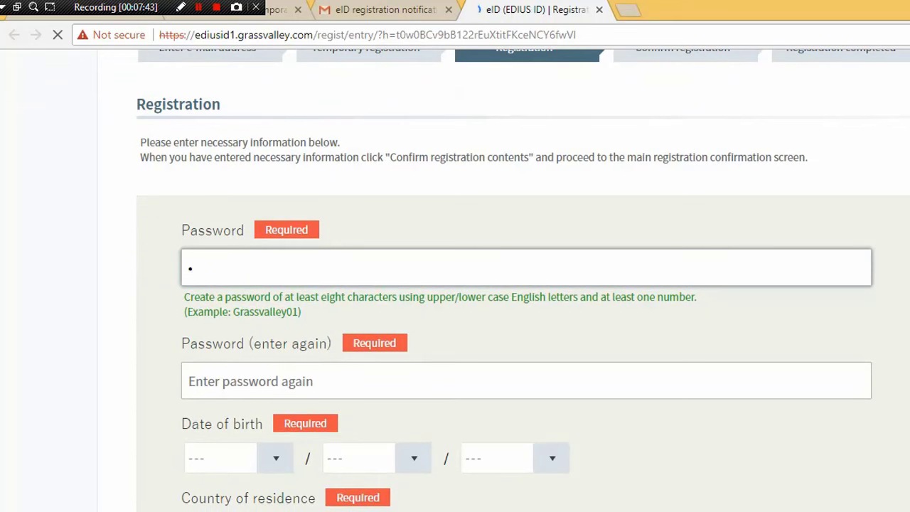
pyautogui.write('aaa')
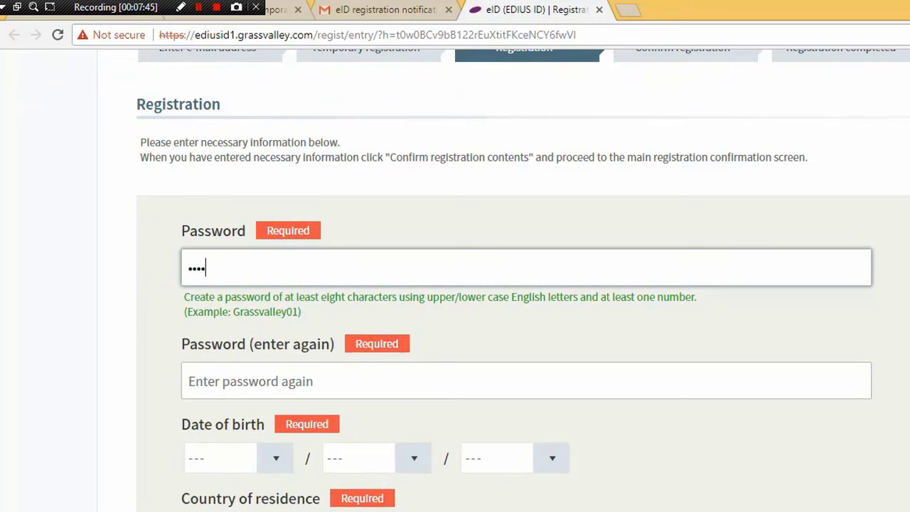
pyautogui.write('aaaa')
pyautogui.write('a')
pyautogui.click(188, 381)
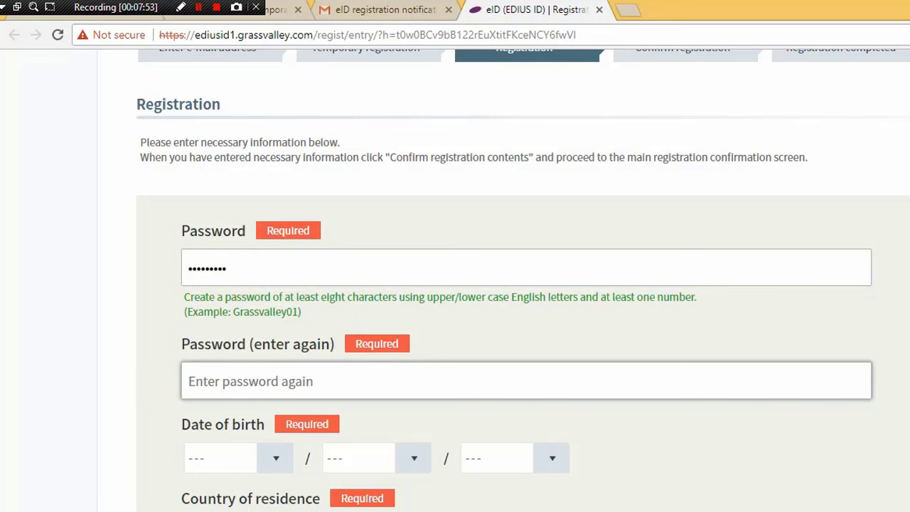
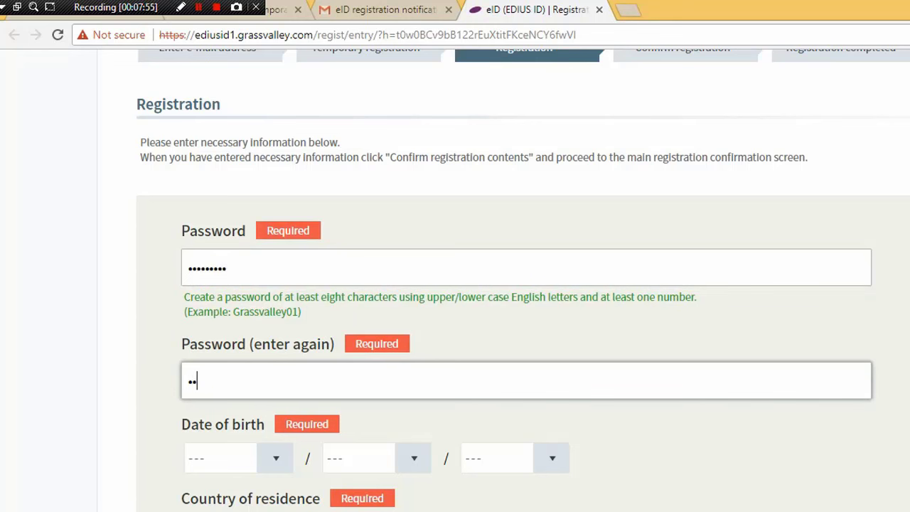
# Set the date of birth to year 1990, month 7, day 13.
pyautogui.click(239, 458)
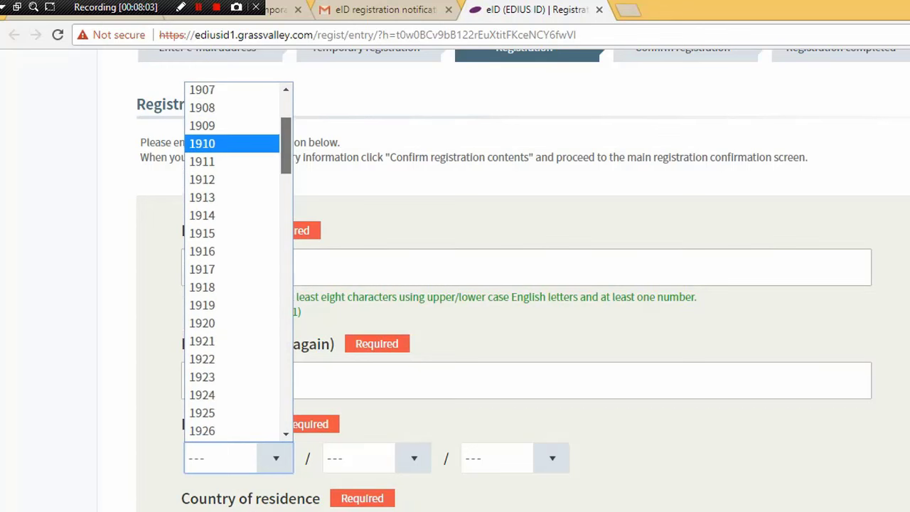
pyautogui.scroll(-2, 285, 142)
pyautogui.scroll(2, 286, 142)
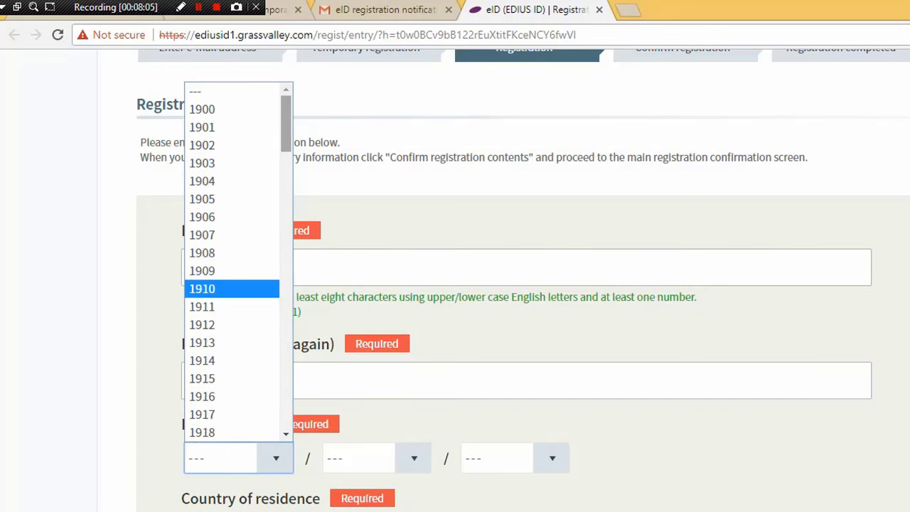
pyautogui.scroll(-4, 286, 142)
pyautogui.scroll(-5, 238, 262)
pyautogui.scroll(-4, 239, 262)
pyautogui.scroll(-2, 238, 261)
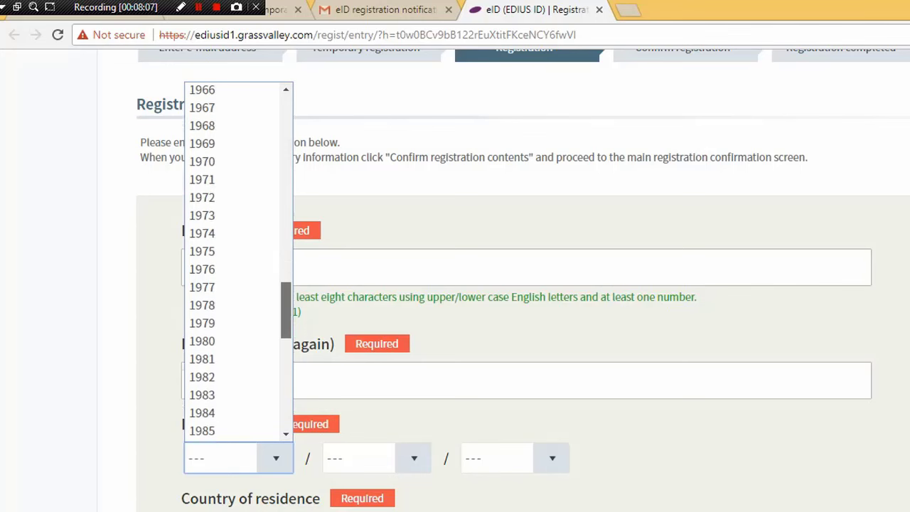
pyautogui.scroll(-2, 213, 320)
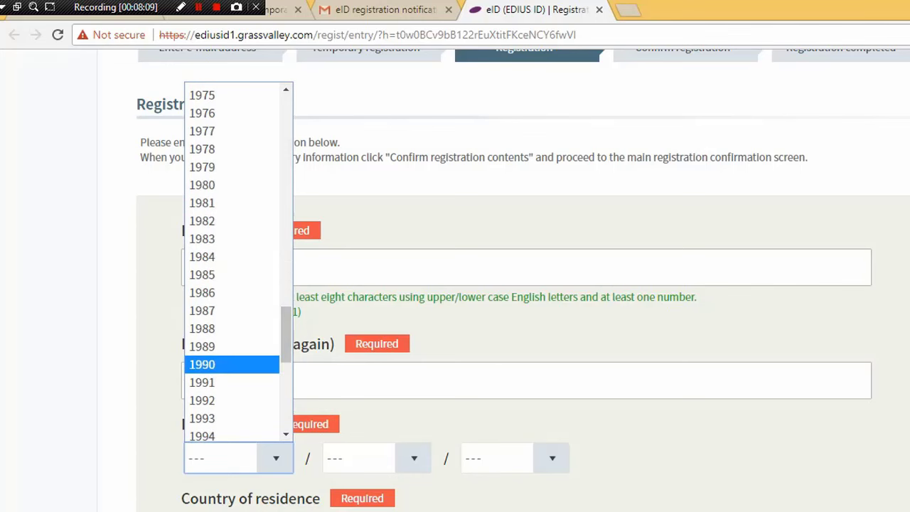
pyautogui.click(206, 365)
pyautogui.click(377, 458)
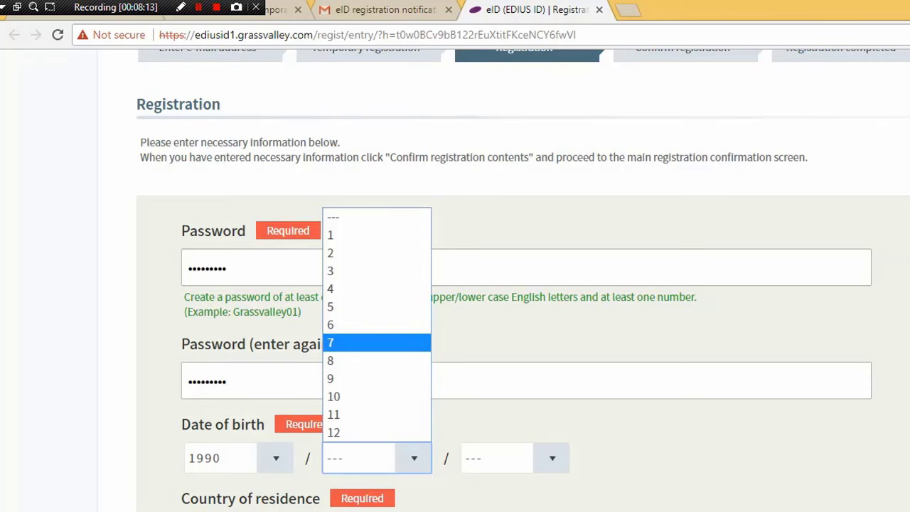
pyautogui.click(377, 343)
pyautogui.click(515, 458)
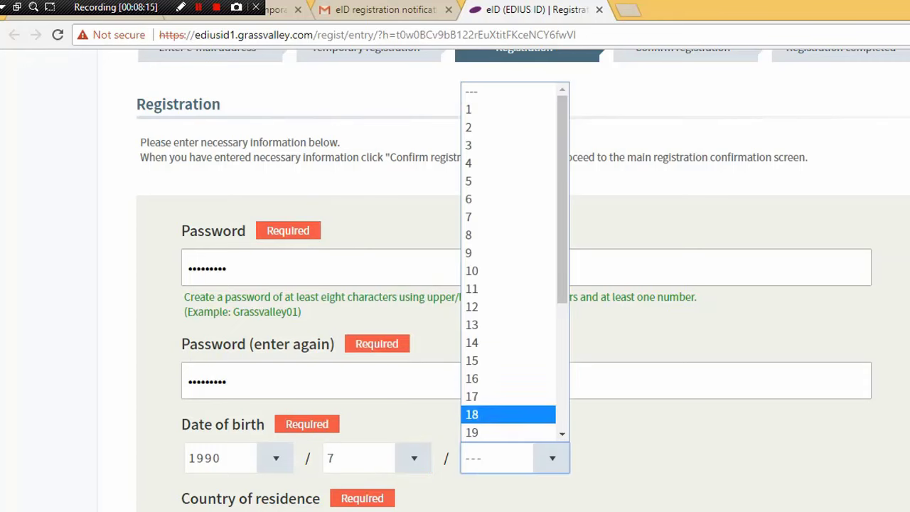
pyautogui.click(498, 324)
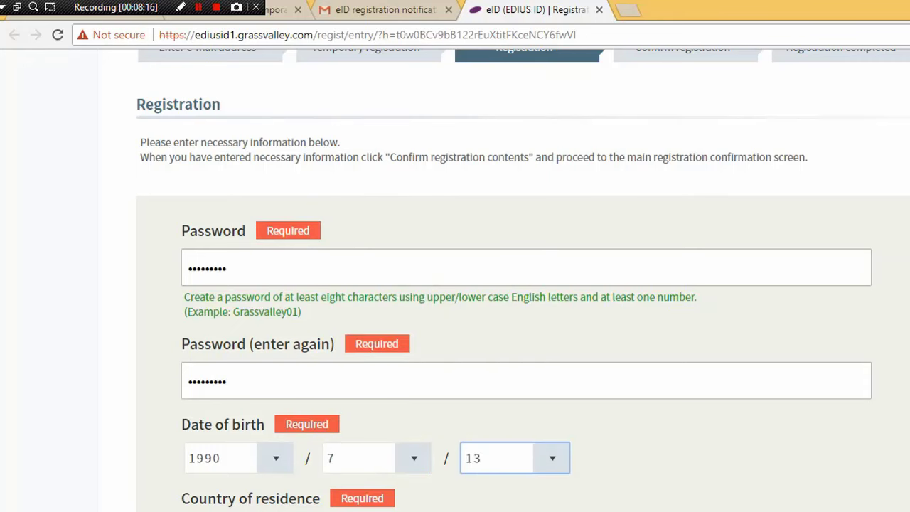
# Set the country of residence to India.
pyautogui.scroll(-3, 523, 284)
pyautogui.click(519, 314)
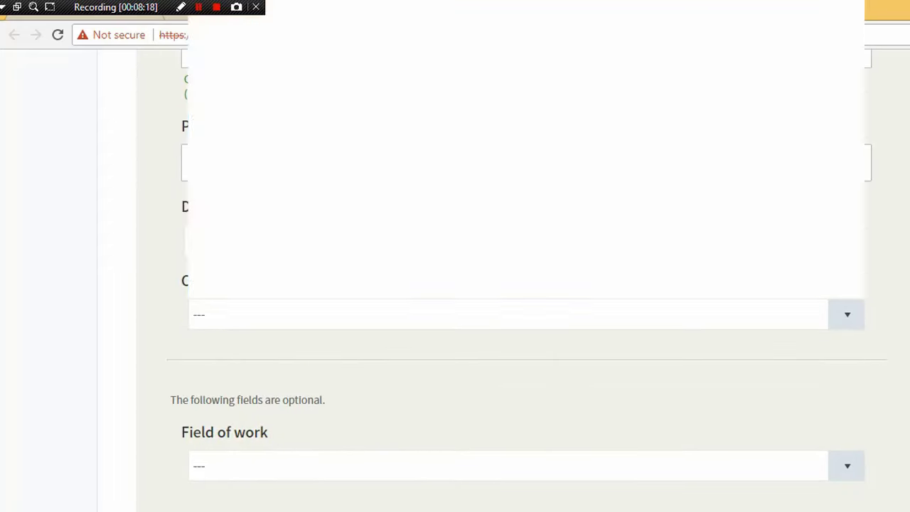
pyautogui.press('i')
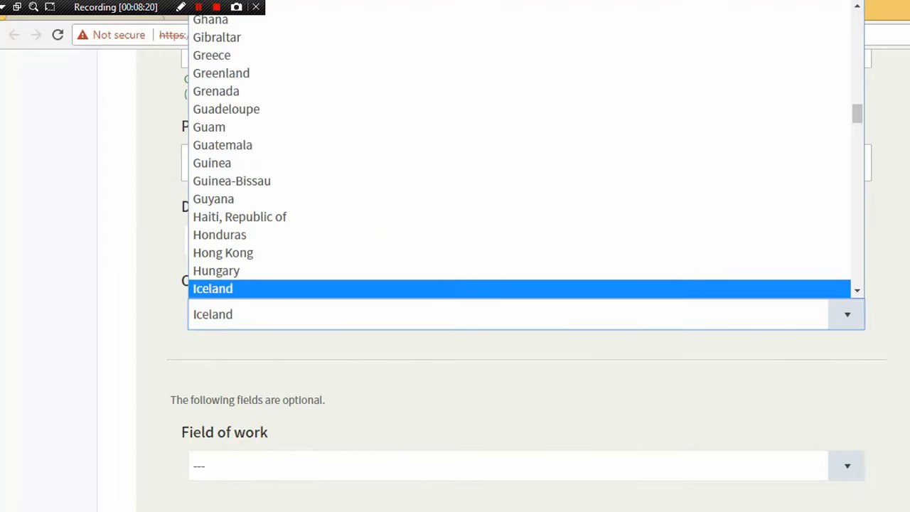
pyautogui.press('n')
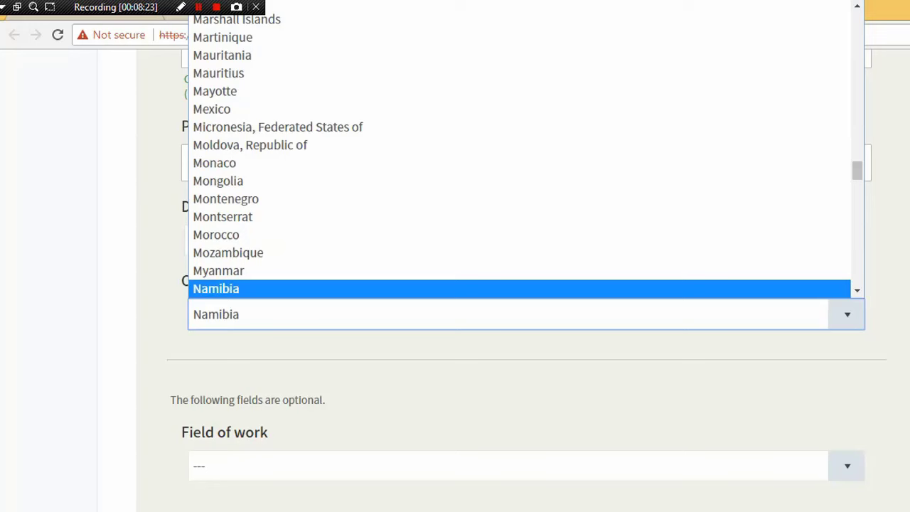
pyautogui.press('i')
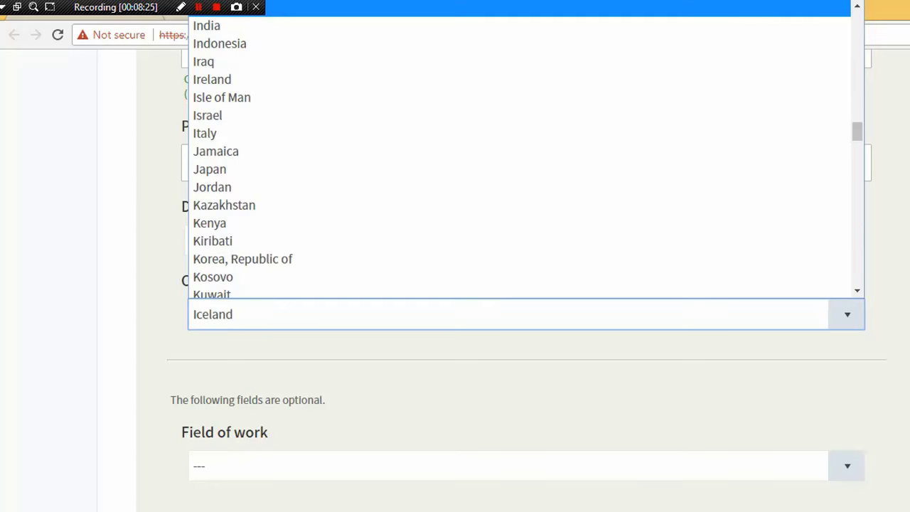
pyautogui.press('i')
pyautogui.press('Return')
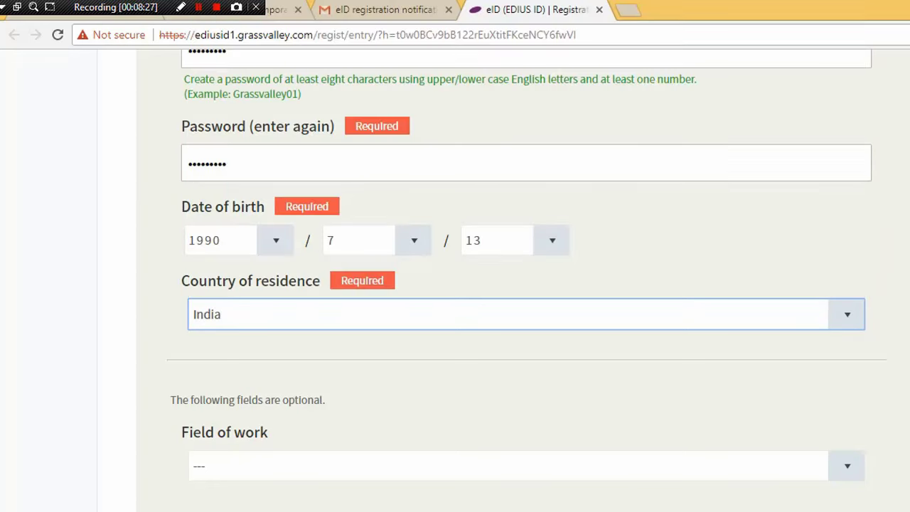
# Set field of work to Wedding videography and tick 'Show serial number as XXX'.
pyautogui.scroll(-3, 456, 284)
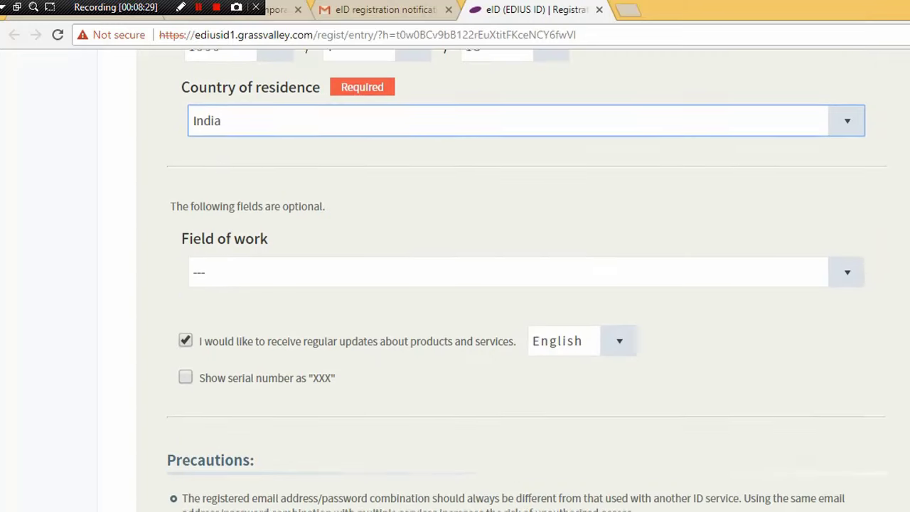
pyautogui.click(527, 270)
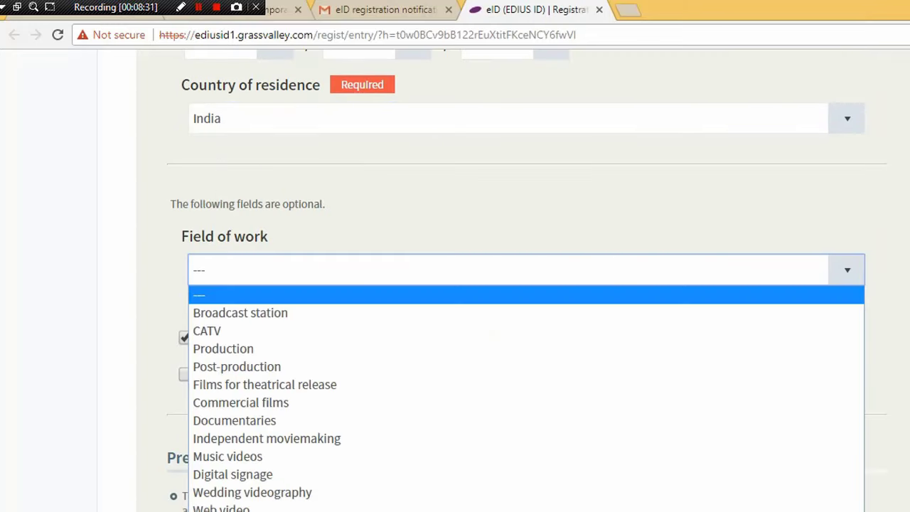
pyautogui.press('Down')
pyautogui.press('Down')
pyautogui.press('Down')
pyautogui.press('Down')
pyautogui.press('Down')
pyautogui.press('Down')
pyautogui.press('Down')
pyautogui.press('Down')
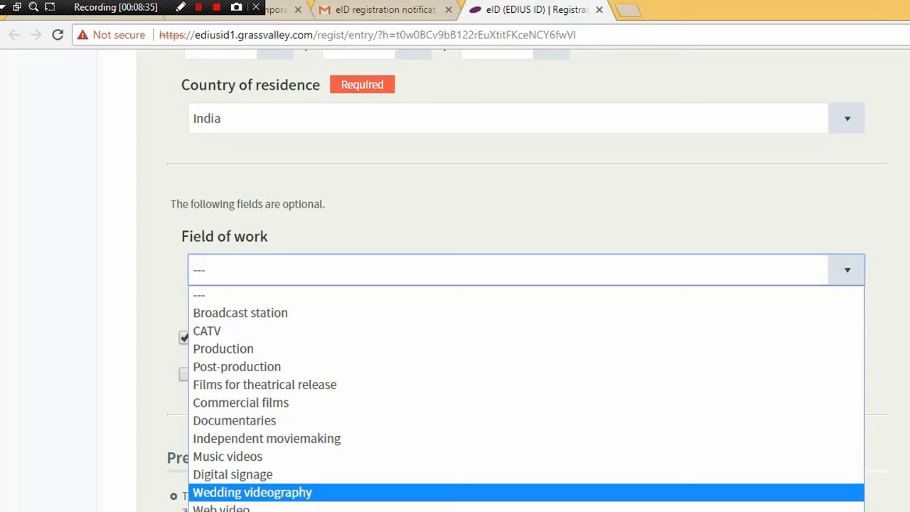
pyautogui.press('Return')
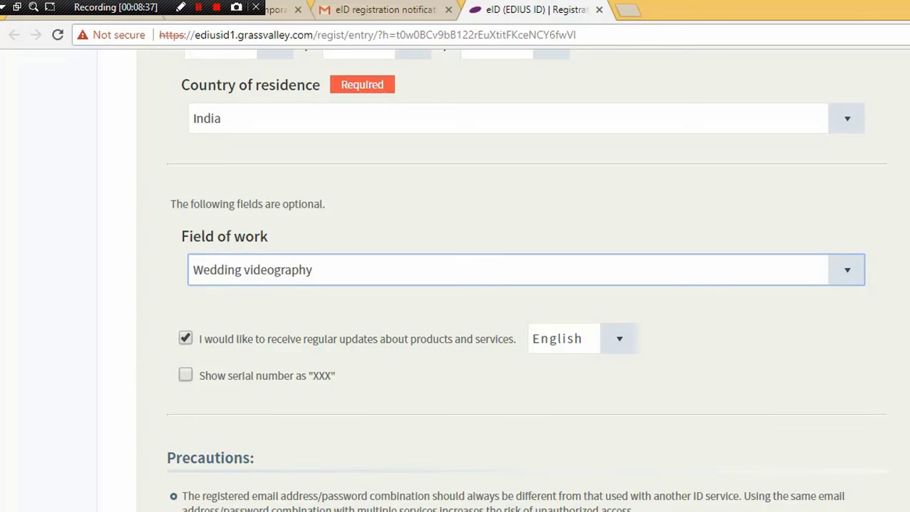
pyautogui.click(185, 375)
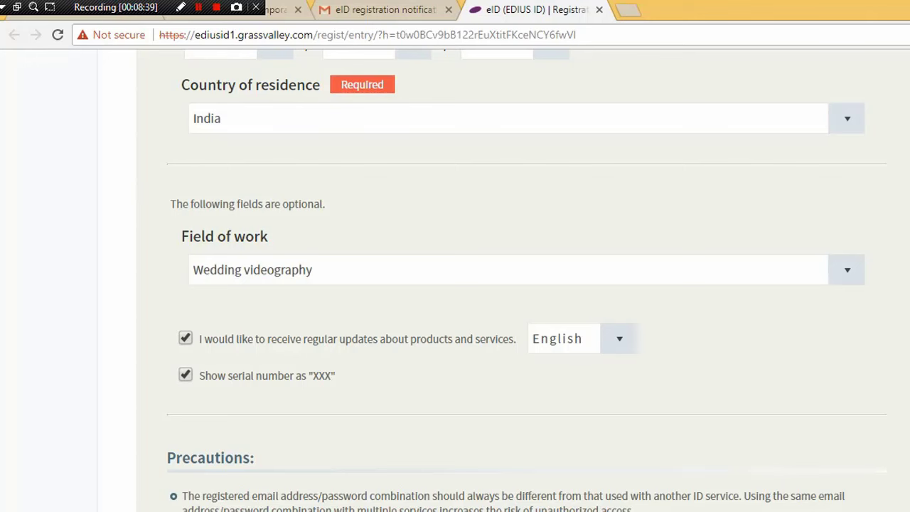
pyautogui.scroll(6, 455, 284)
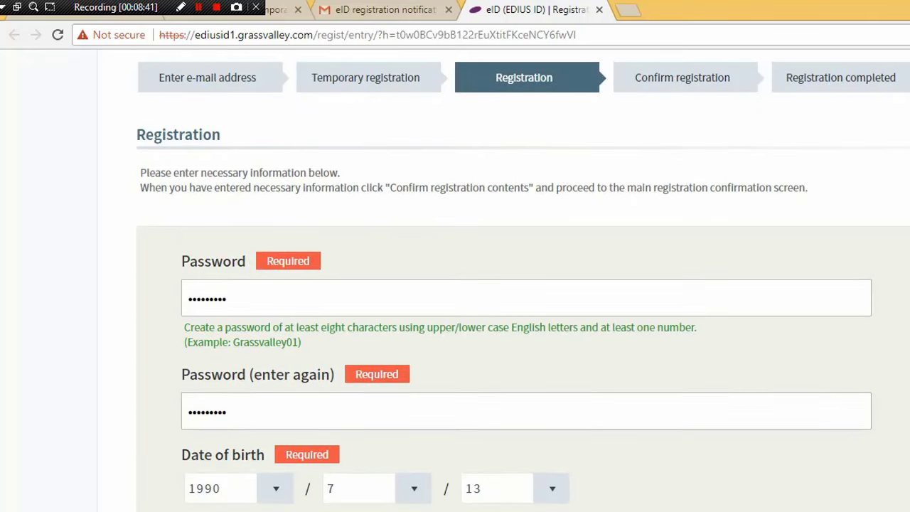
pyautogui.scroll(-5, 455, 284)
pyautogui.scroll(-3, 455, 284)
pyautogui.scroll(-3, 456, 285)
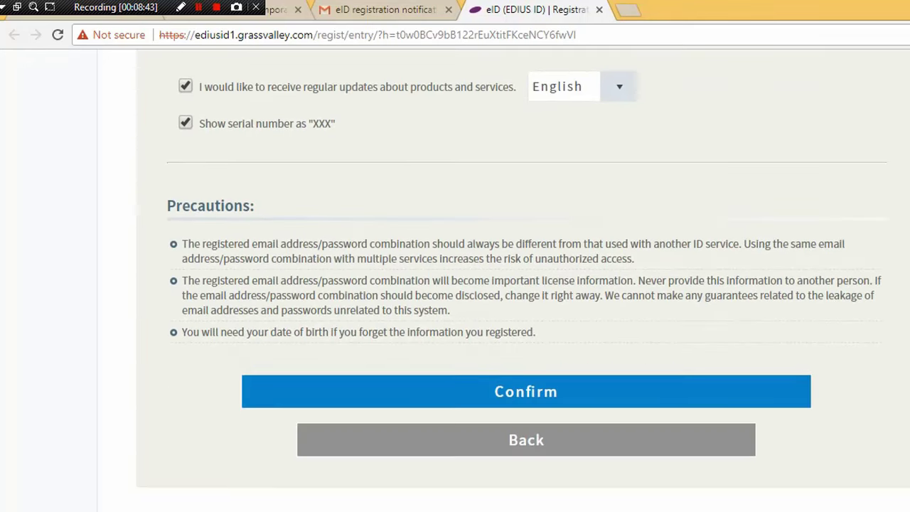
# Confirm the form, review the summary, and submit the EDIUS ID registration.
pyautogui.click(526, 392)
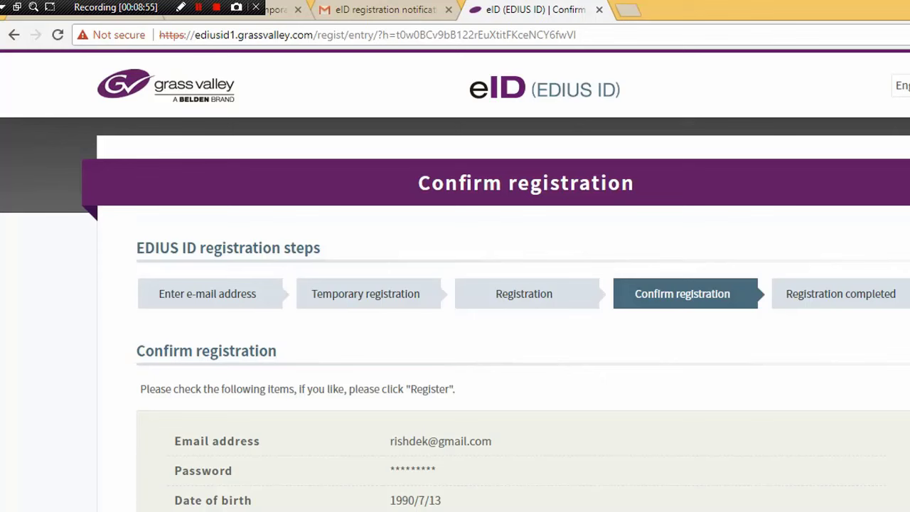
pyautogui.scroll(-4, 524, 285)
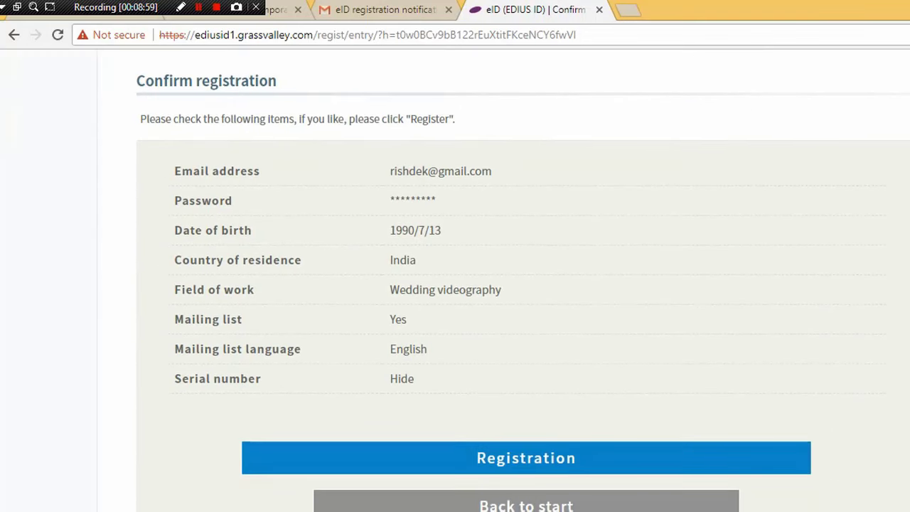
pyautogui.click(526, 458)
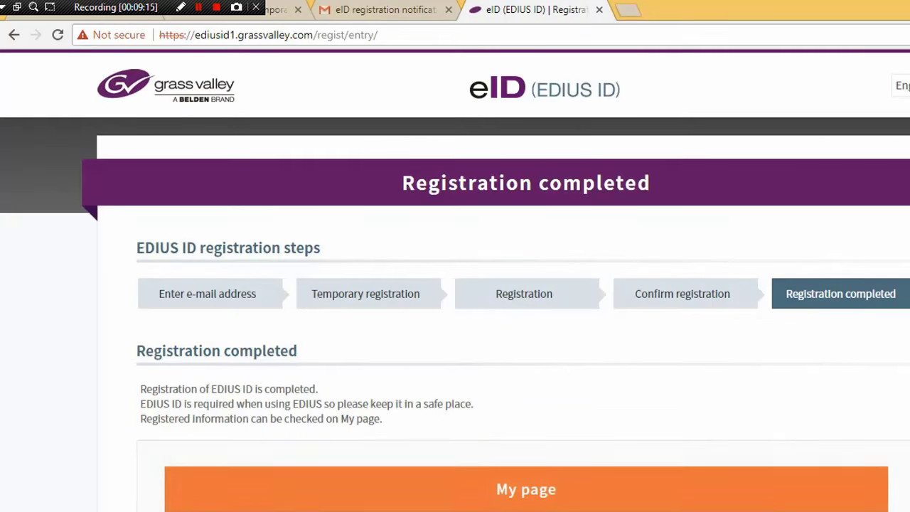
# Open My page and review the account details: India, Wedding videography, mailing list Receive.
pyautogui.scroll(-2, 455, 284)
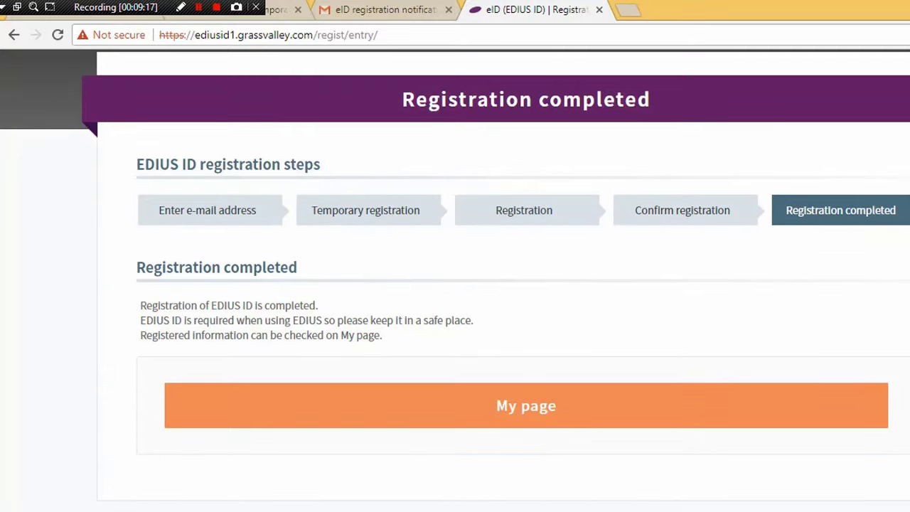
pyautogui.click(527, 406)
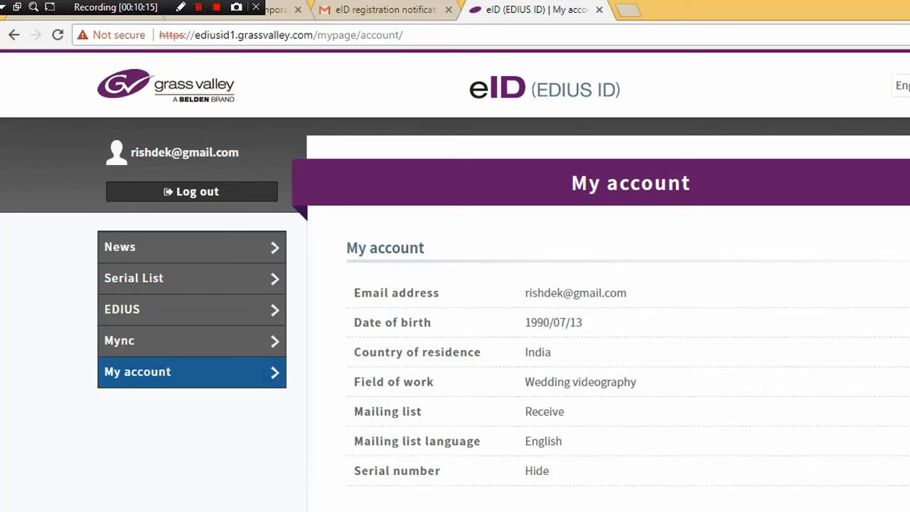
pyautogui.scroll(-1, 455, 284)
pyautogui.scroll(-1, 455, 285)
pyautogui.scroll(2, 455, 284)
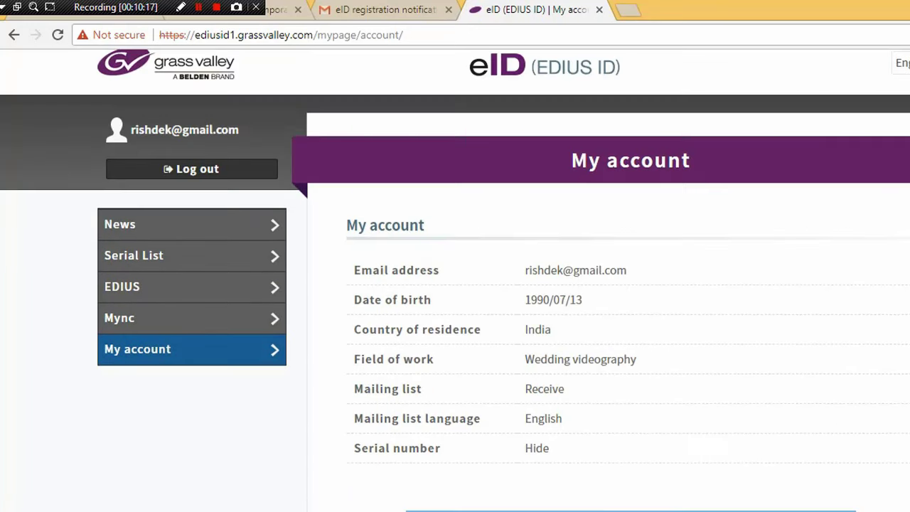
# Under EDIUS, select EDIUS Pro 8 Trial 8.00 and send the trial license request.
pyautogui.click(178, 286)
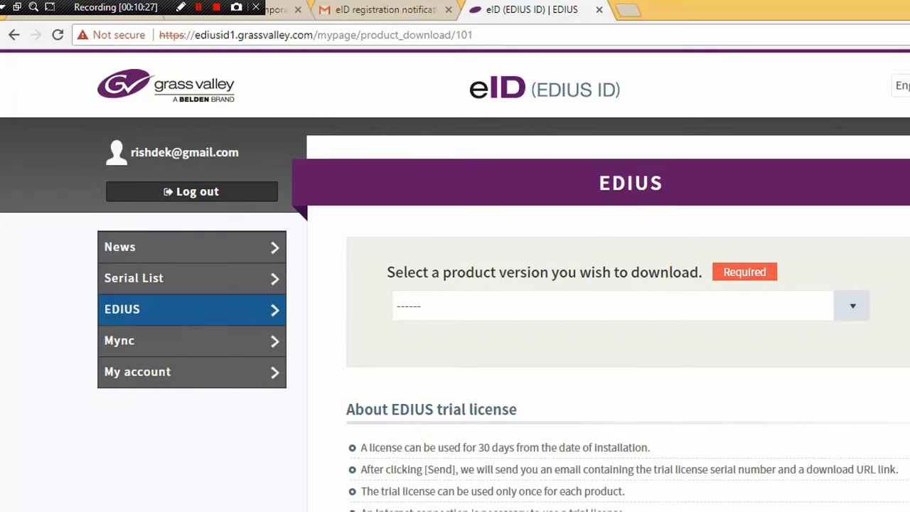
pyautogui.click(626, 306)
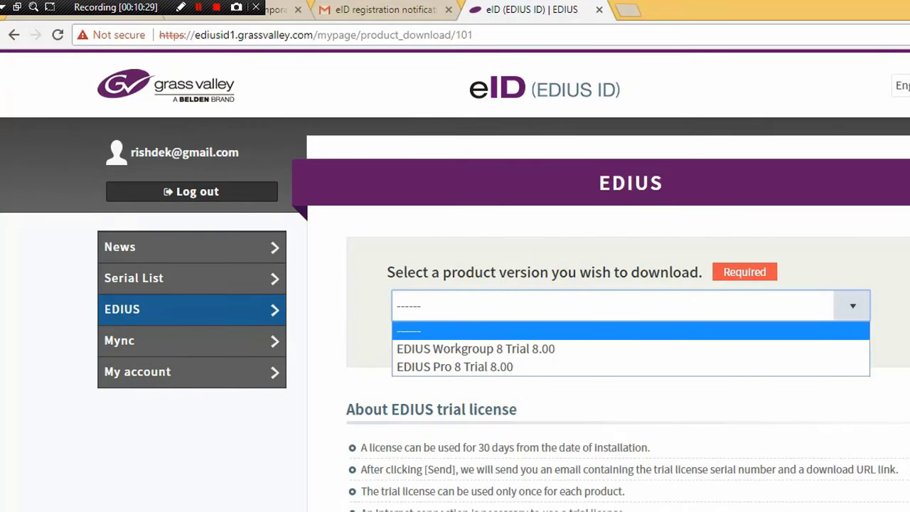
pyautogui.press('Down')
pyautogui.press('Down')
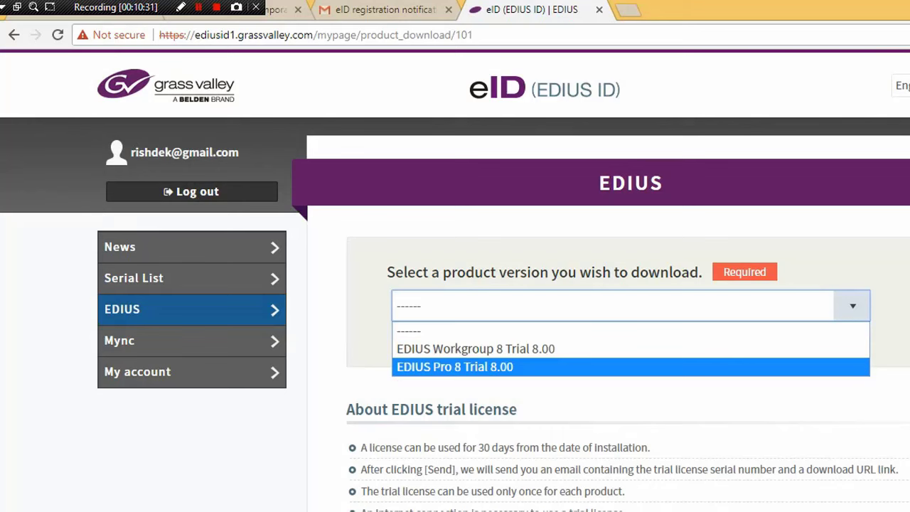
pyautogui.press('Return')
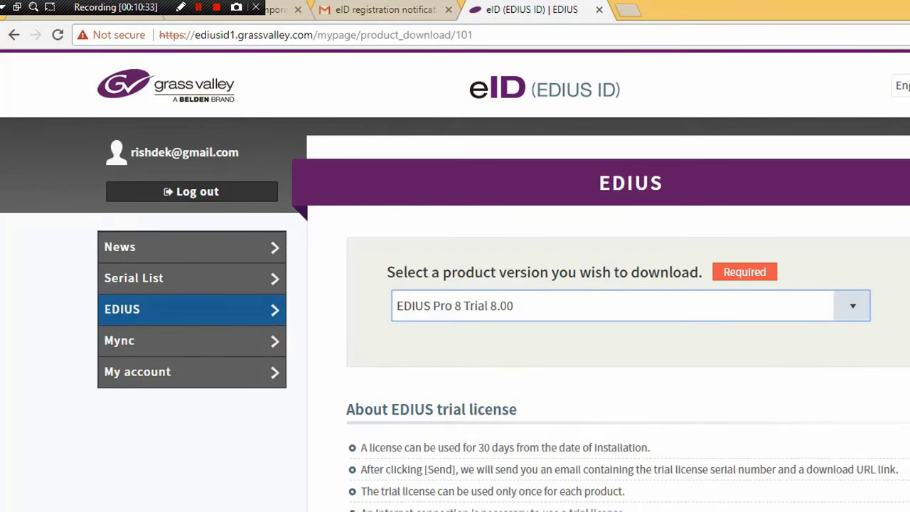
pyautogui.scroll(-4, 503, 285)
pyautogui.scroll(-2, 503, 285)
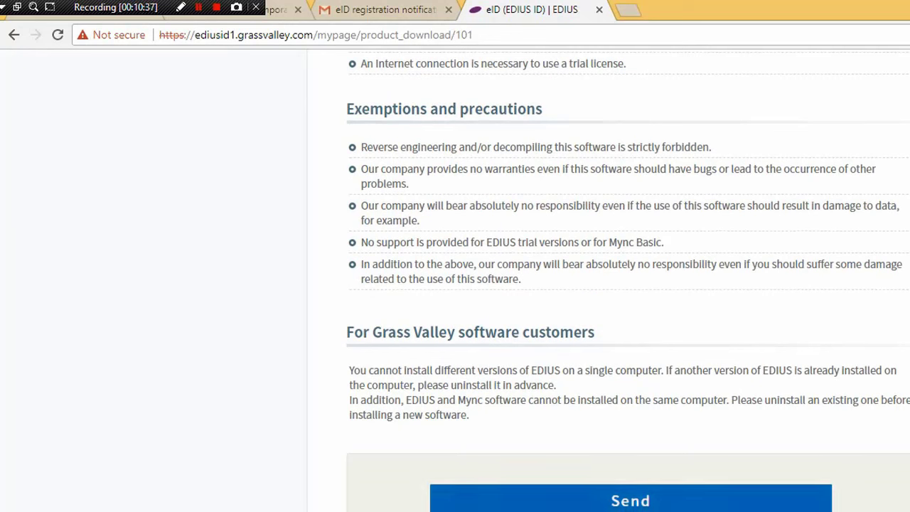
pyautogui.click(631, 501)
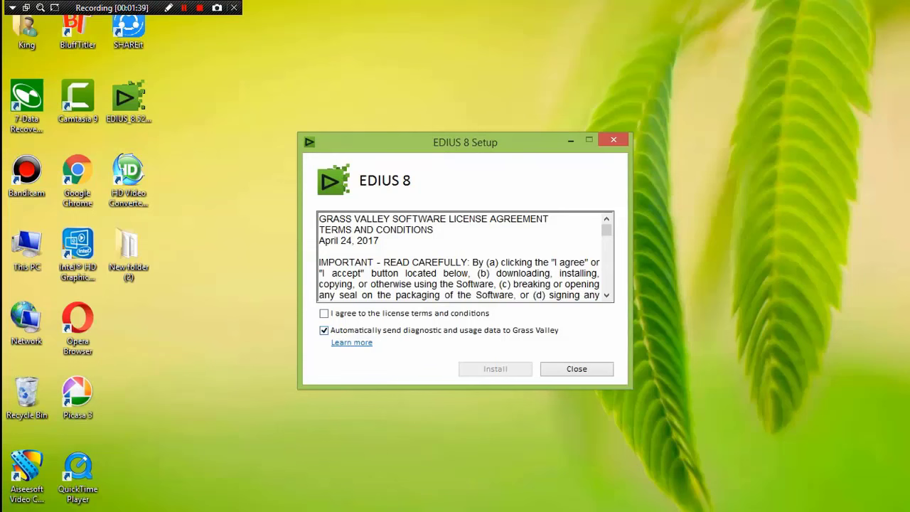
# Agree to the EDIUS 8 license terms and start the installation.
pyautogui.click(324, 313)
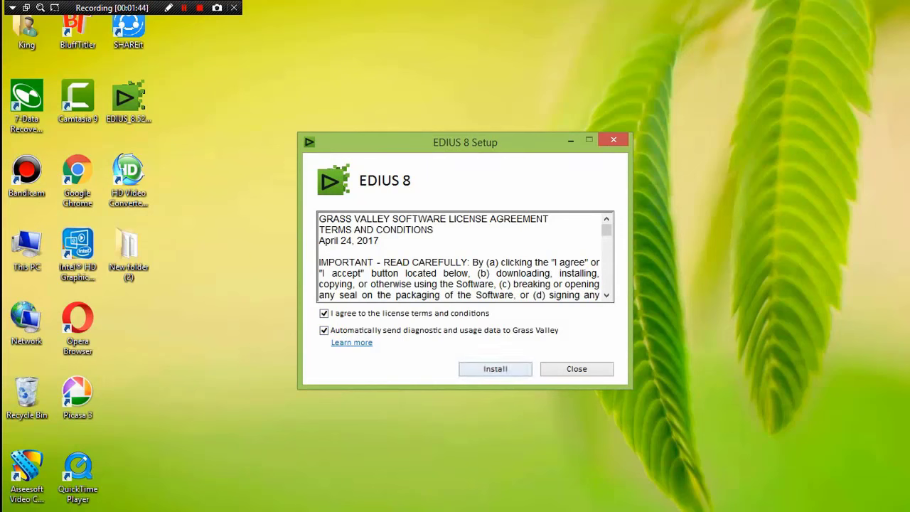
pyautogui.press('Return')
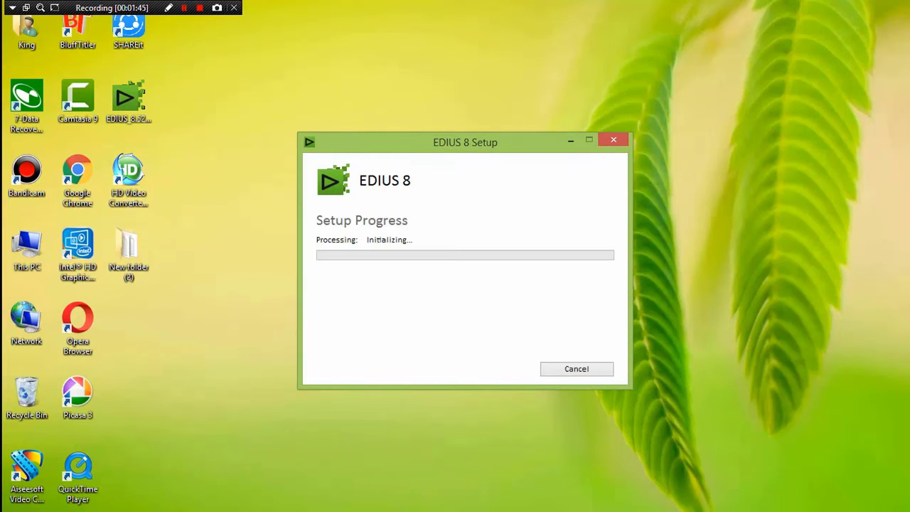